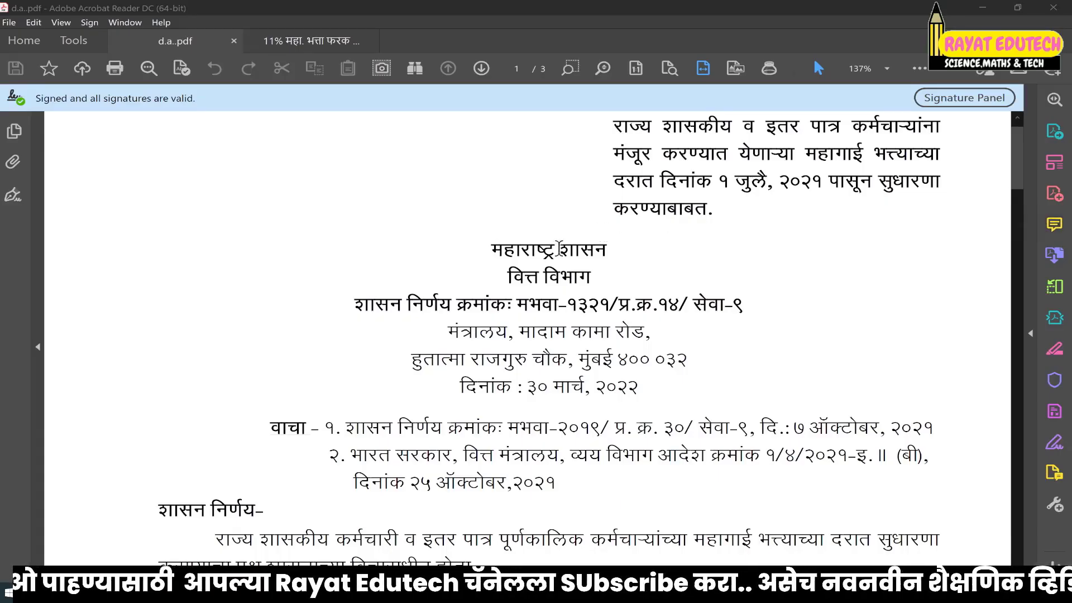
Step: Highlight the paragraph 2 sentence raising the dearness allowance rate from 28% to 31%
scroll(564, 272, down, 3)
scroll(564, 272, down, 3)
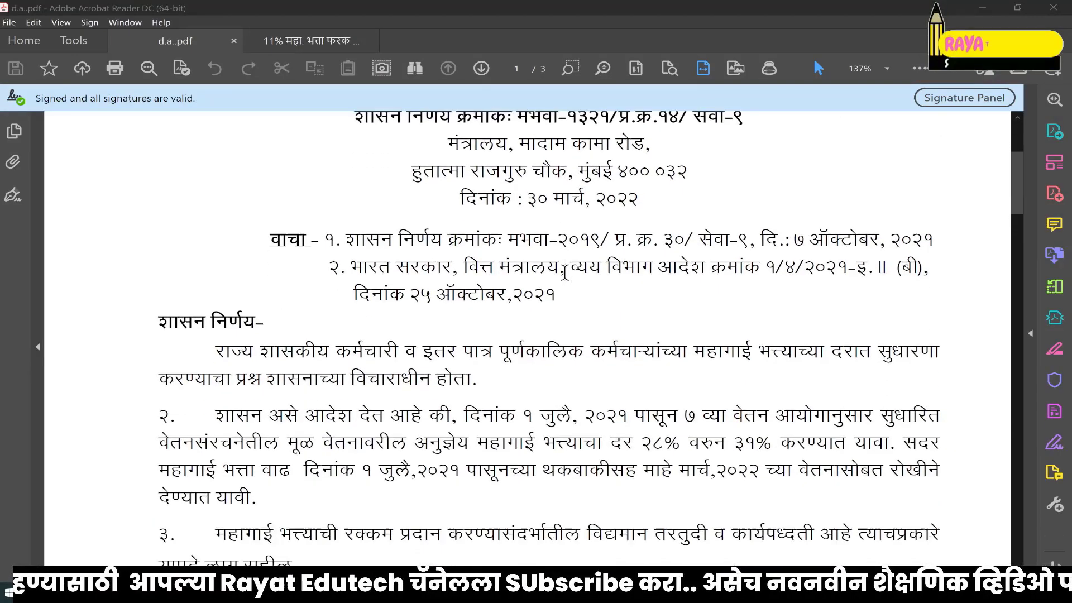
scroll(581, 276, down, 1)
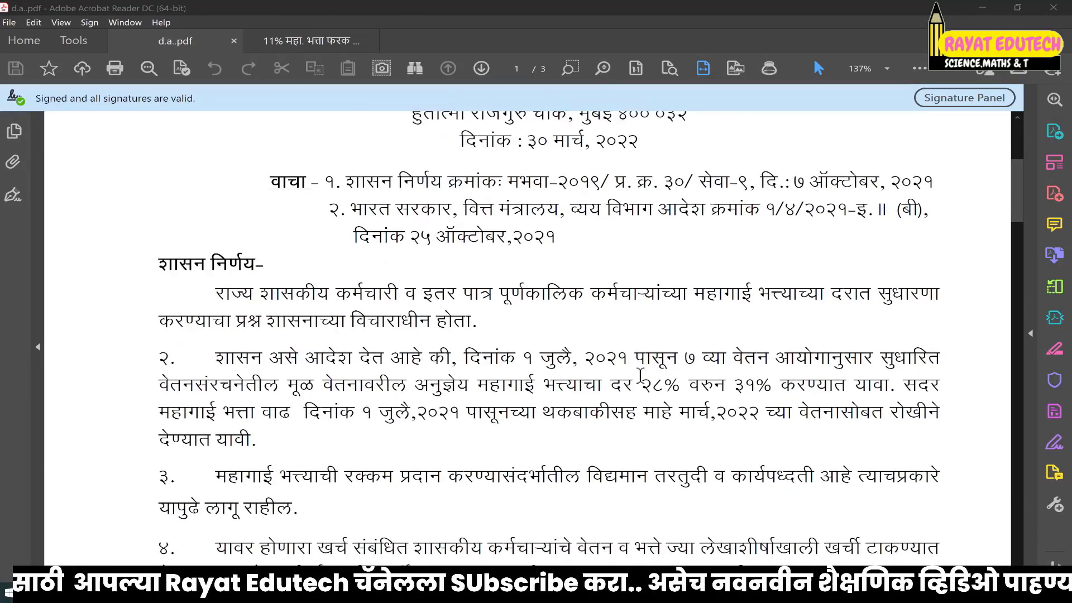
drag(558, 390, 893, 398)
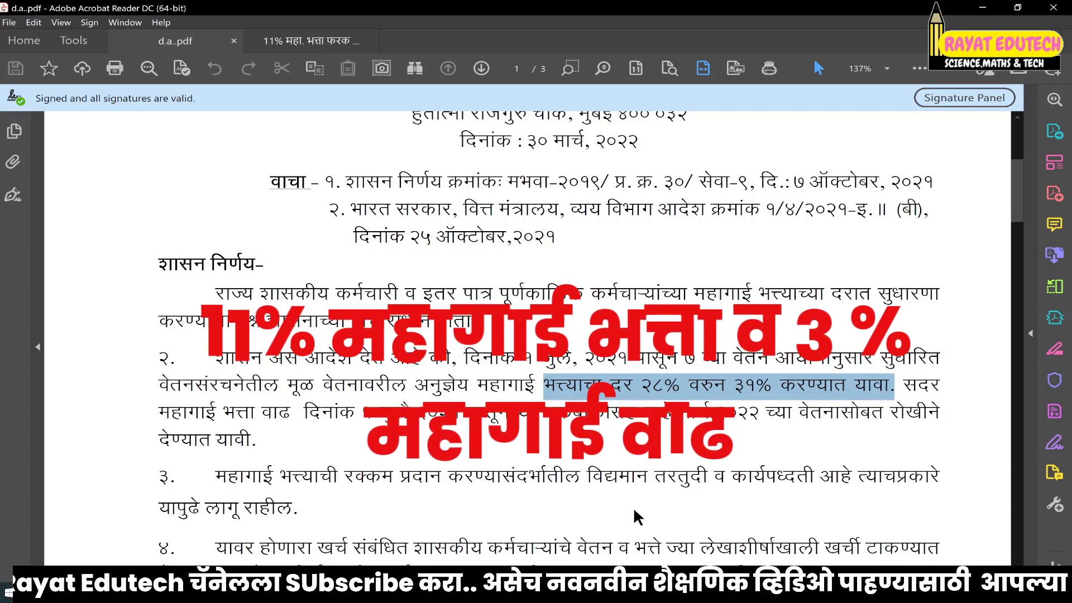
scroll(534, 446, down, 1)
scroll(537, 441, down, 1)
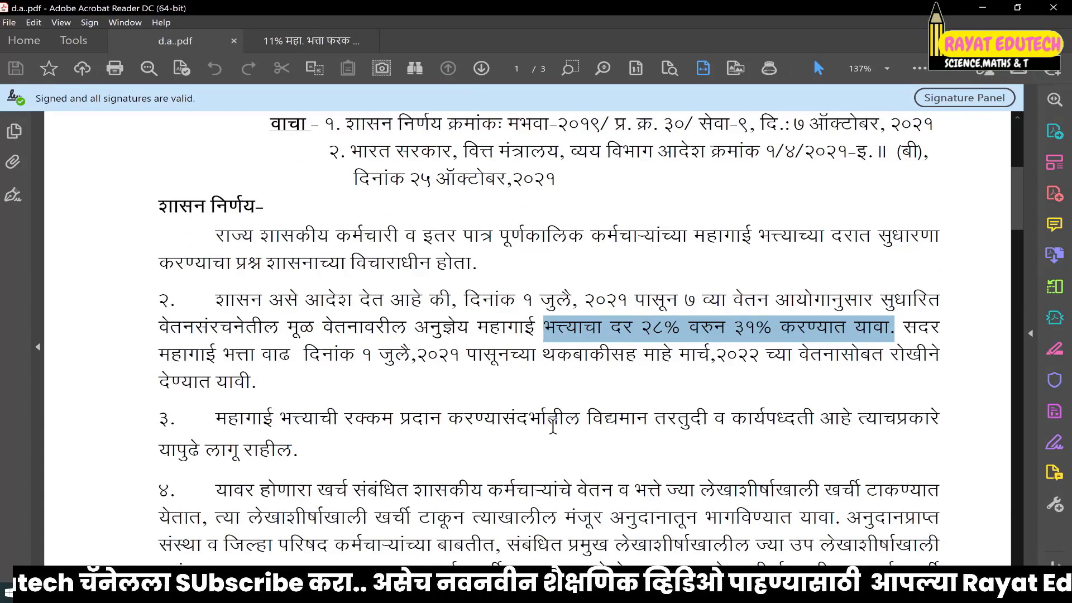
scroll(561, 429, up, 1)
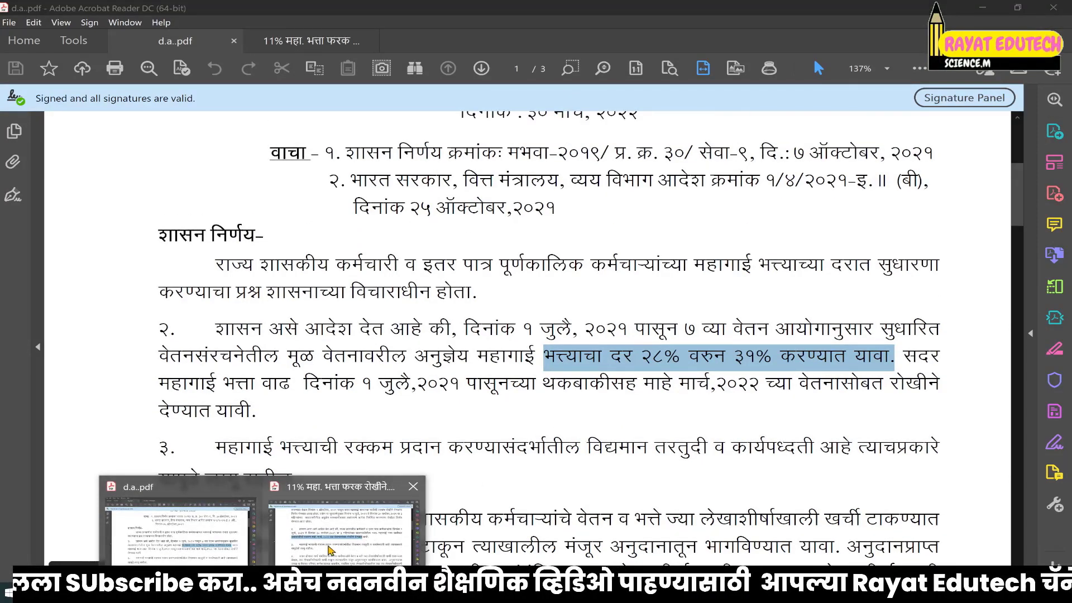
Step: In the 11% DA arrears PDF, mark the July to September 2021 arrears period in the title
click(345, 530)
scroll(651, 377, up, 1)
scroll(652, 377, up, 4)
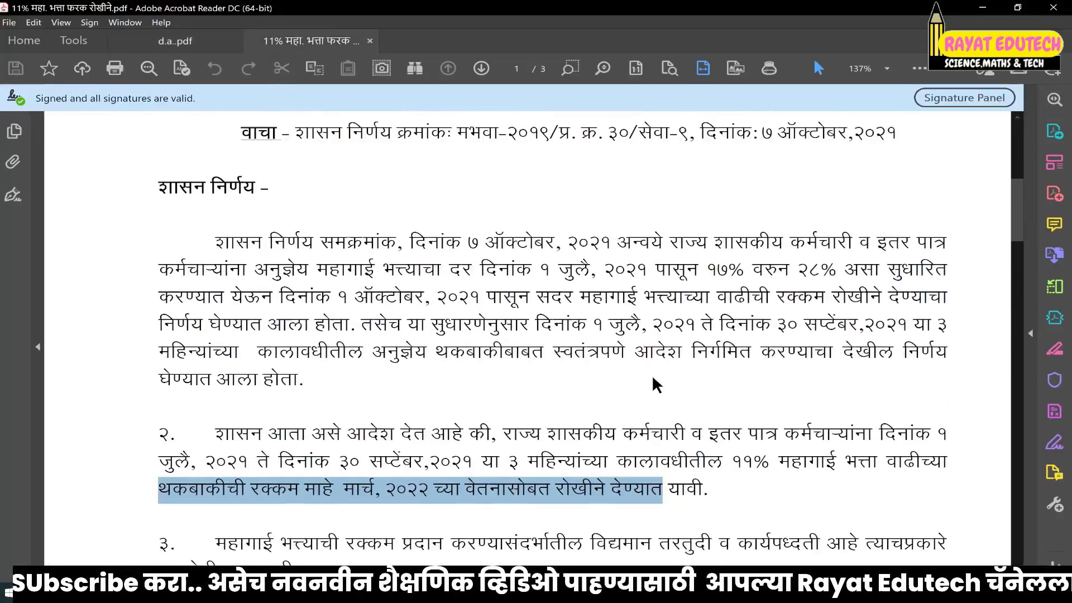
scroll(652, 377, up, 3)
scroll(652, 378, up, 3)
scroll(653, 379, up, 3)
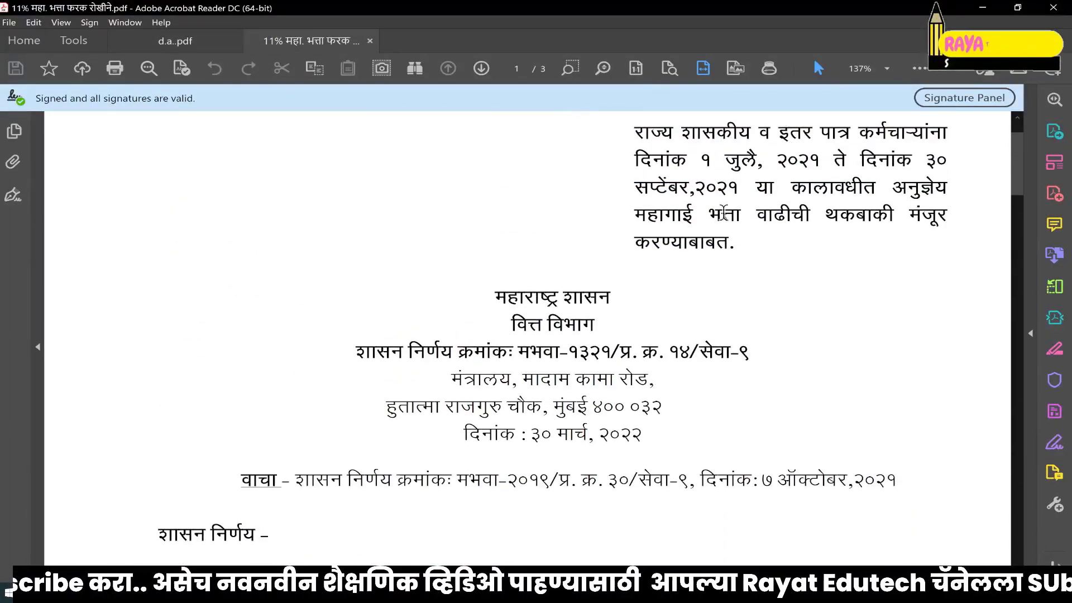
drag(711, 160, 896, 176)
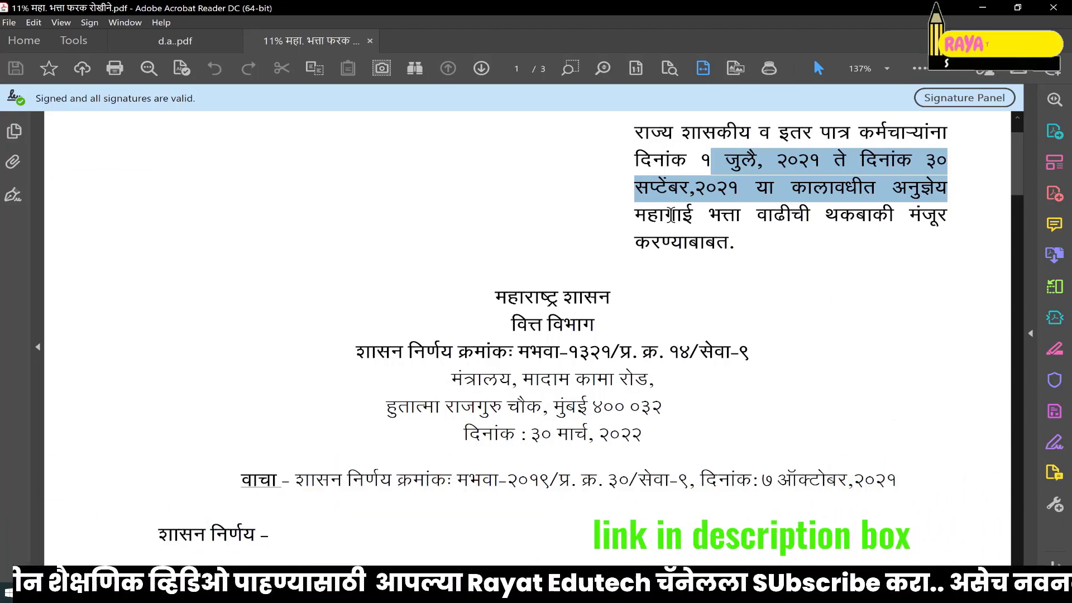
Step: Mark the paragraph 2 phrases on 11% DA for three months and payment with March 2022 salary
scroll(533, 366, down, 4)
scroll(530, 385, down, 2)
scroll(529, 401, down, 3)
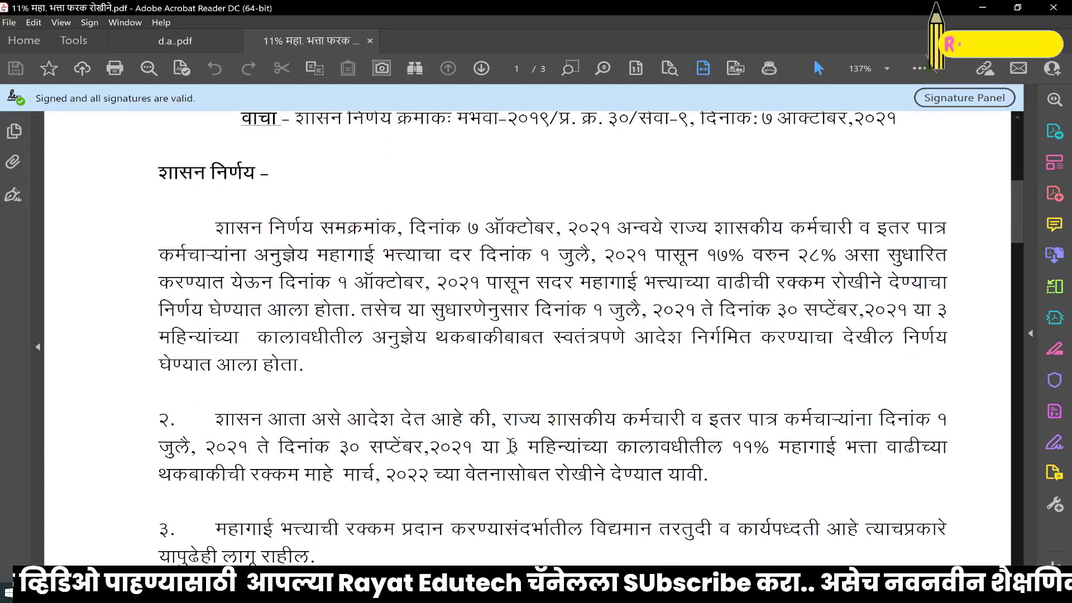
drag(510, 447, 873, 455)
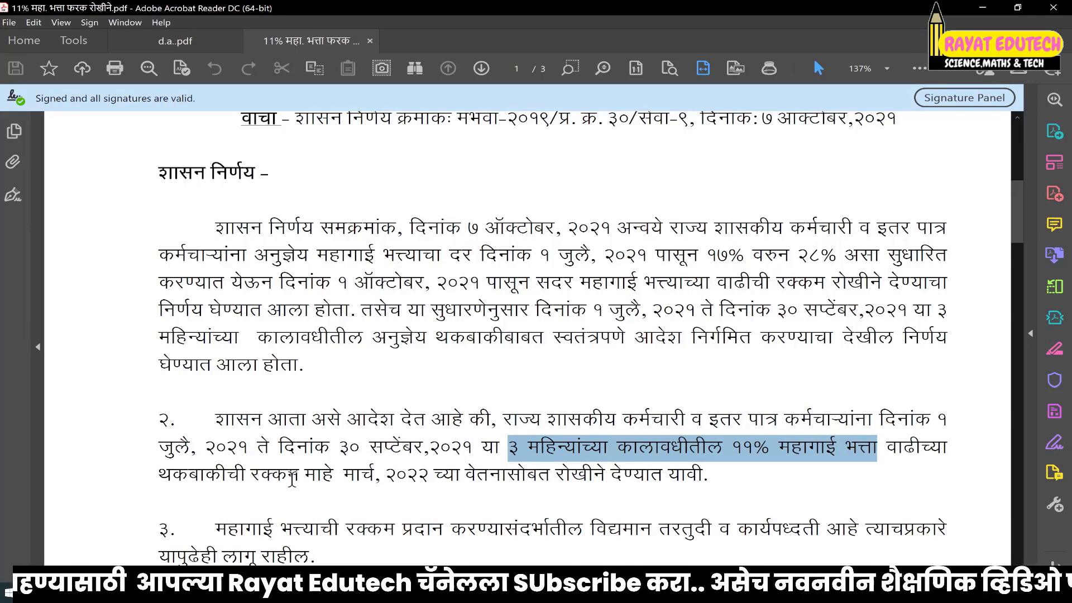
drag(251, 475, 446, 484)
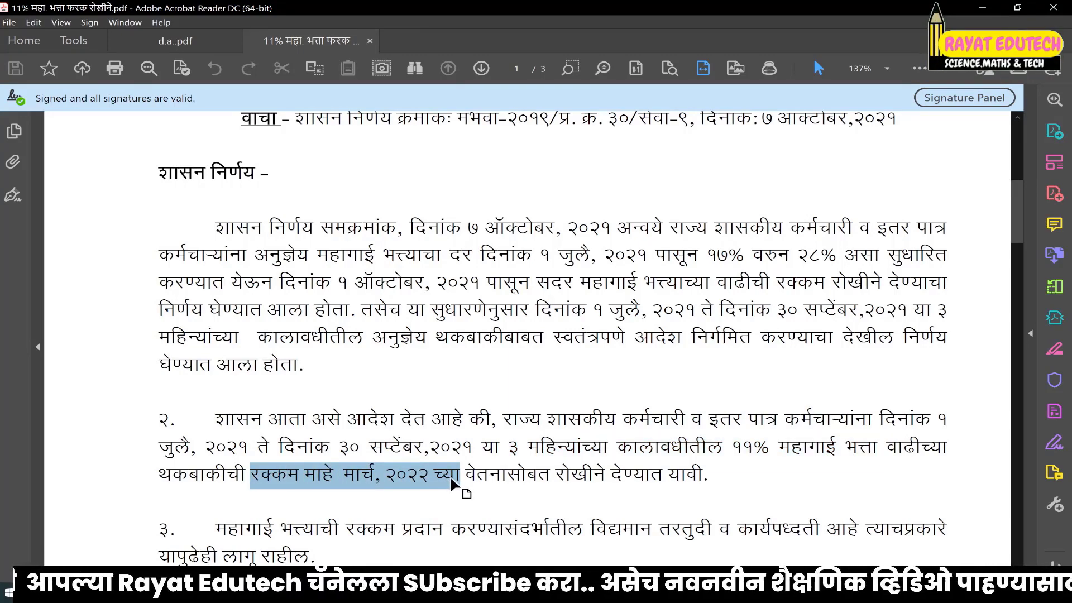
scroll(455, 475, down, 1)
scroll(467, 461, up, 1)
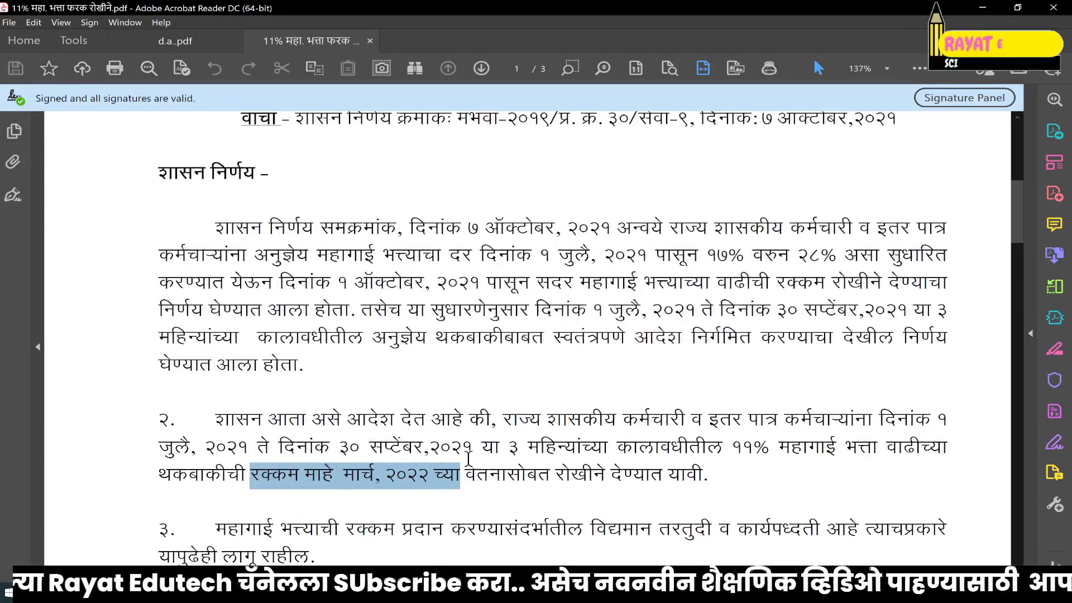
scroll(468, 459, up, 3)
scroll(469, 455, down, 7)
scroll(471, 450, down, 3)
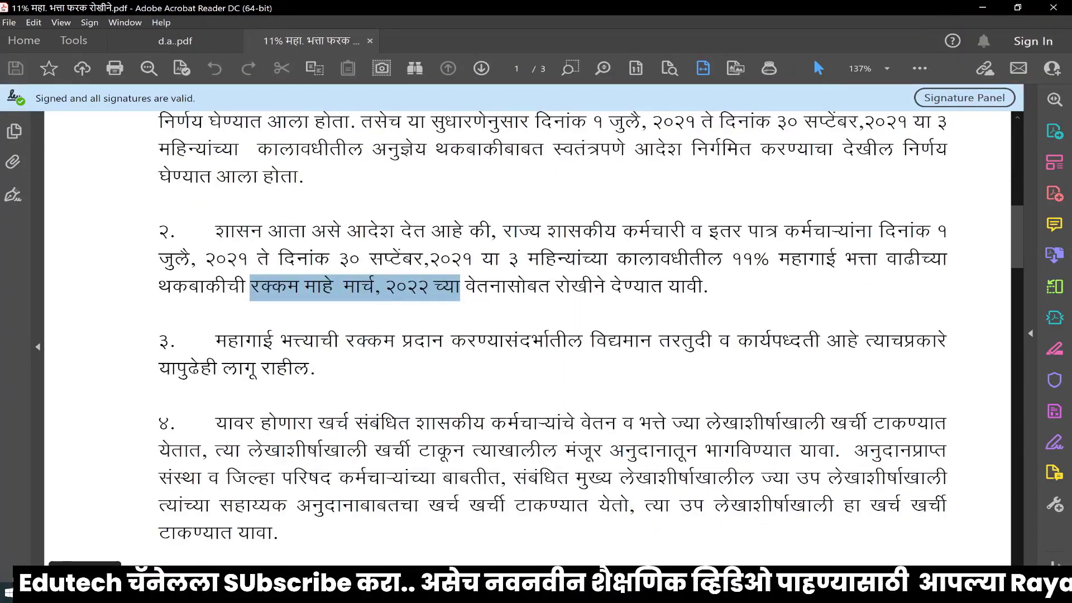
mouse_move(259, 586)
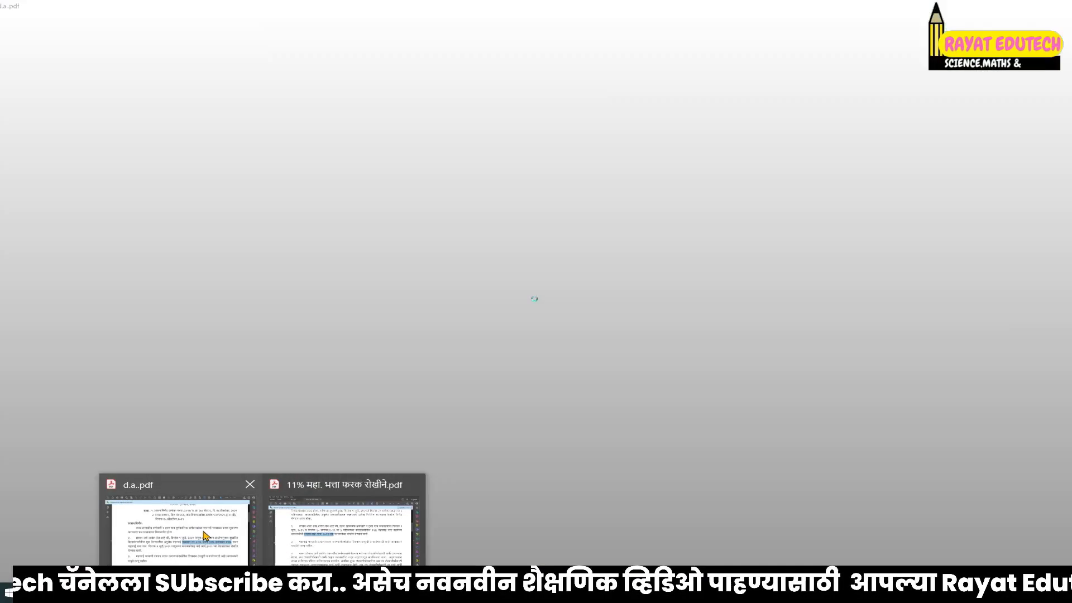
Step: Review the d.a..pdf order again, then switch to the 11% & 3% DA DIFF. Excel workbook
click(173, 519)
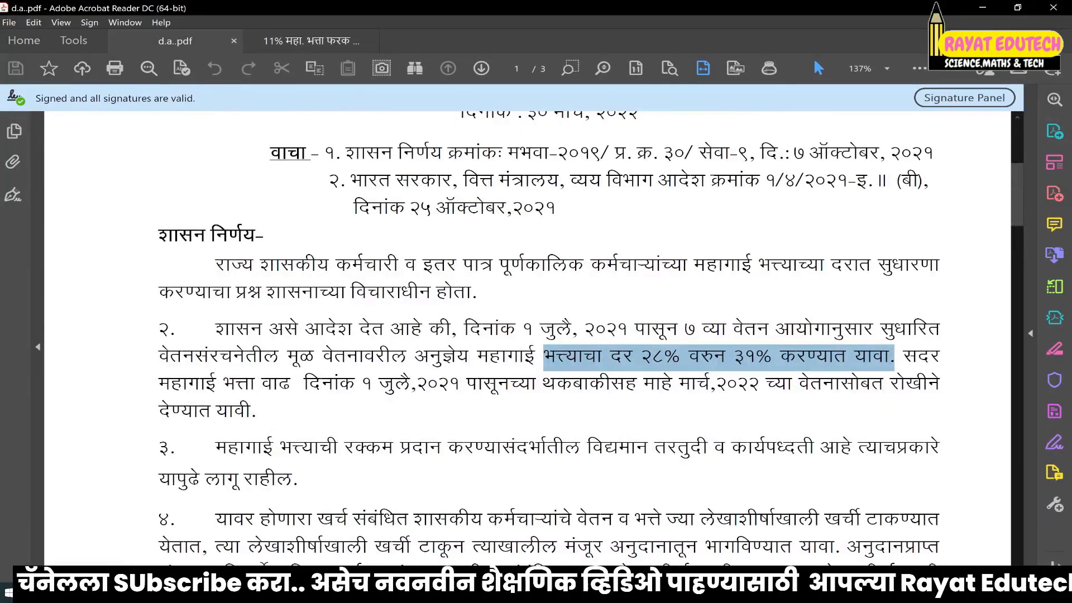
scroll(403, 418, up, 2)
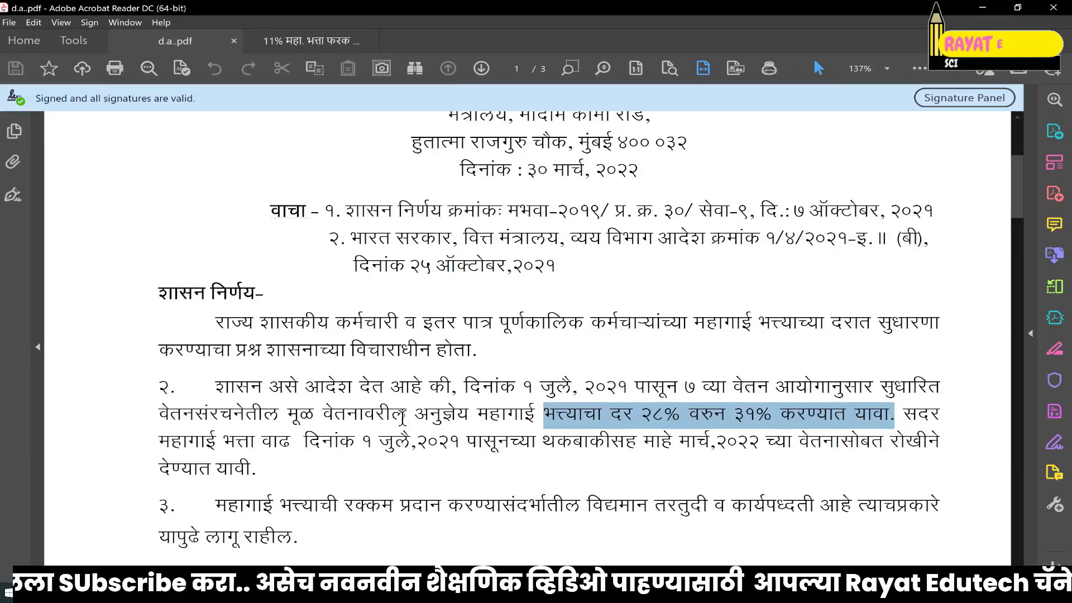
scroll(403, 416, up, 1)
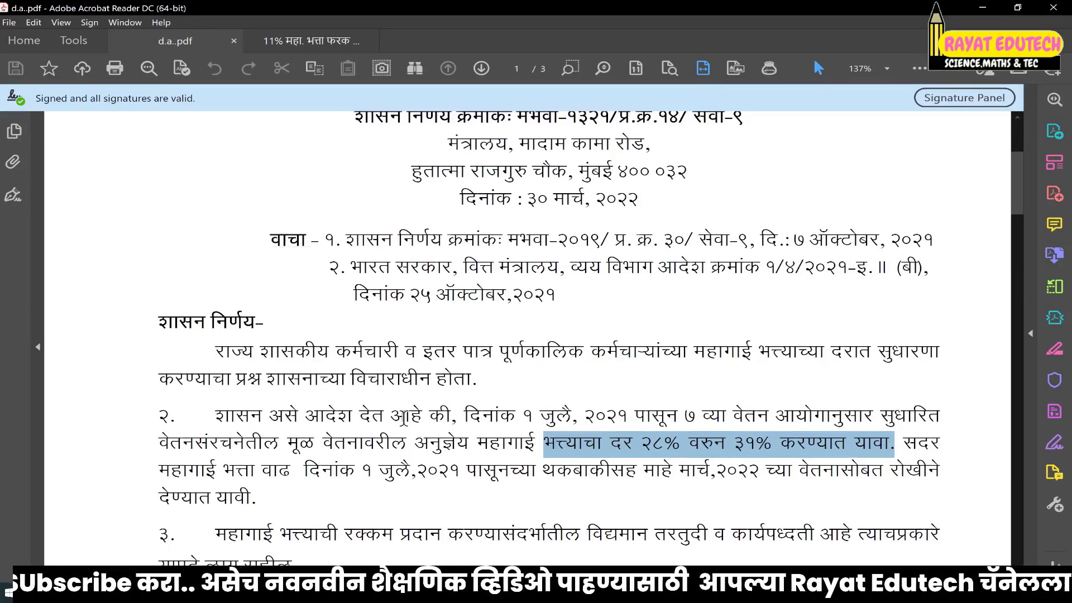
scroll(407, 416, down, 3)
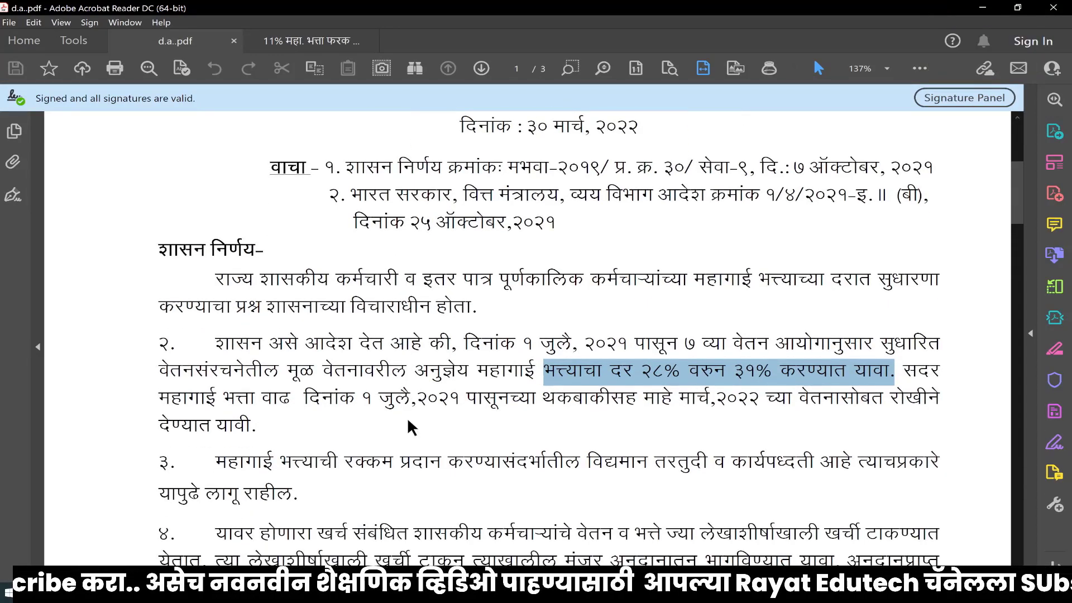
scroll(407, 416, down, 4)
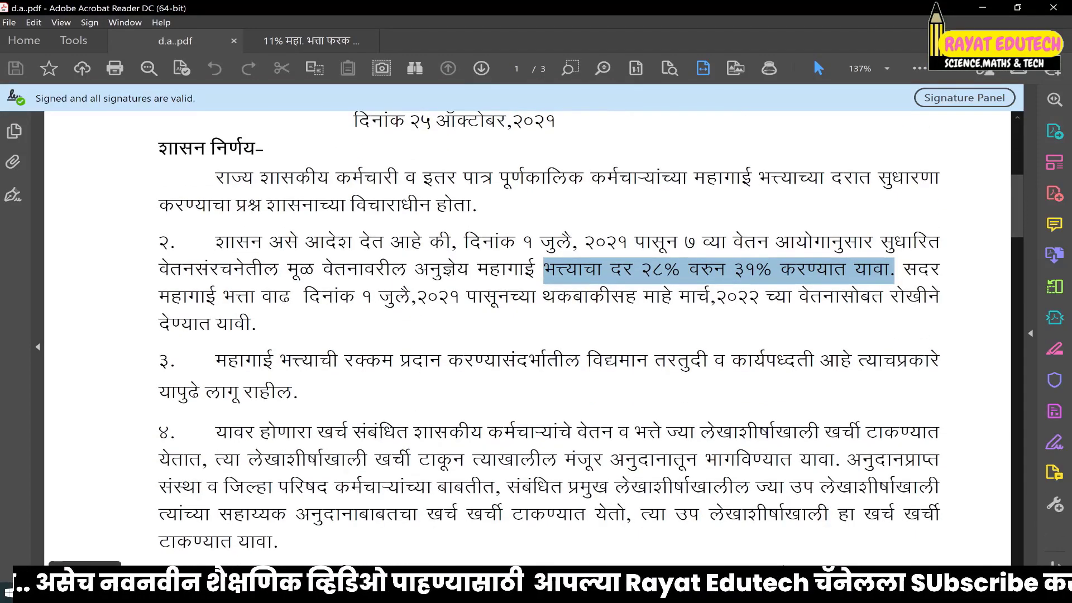
key(alt+Tab)
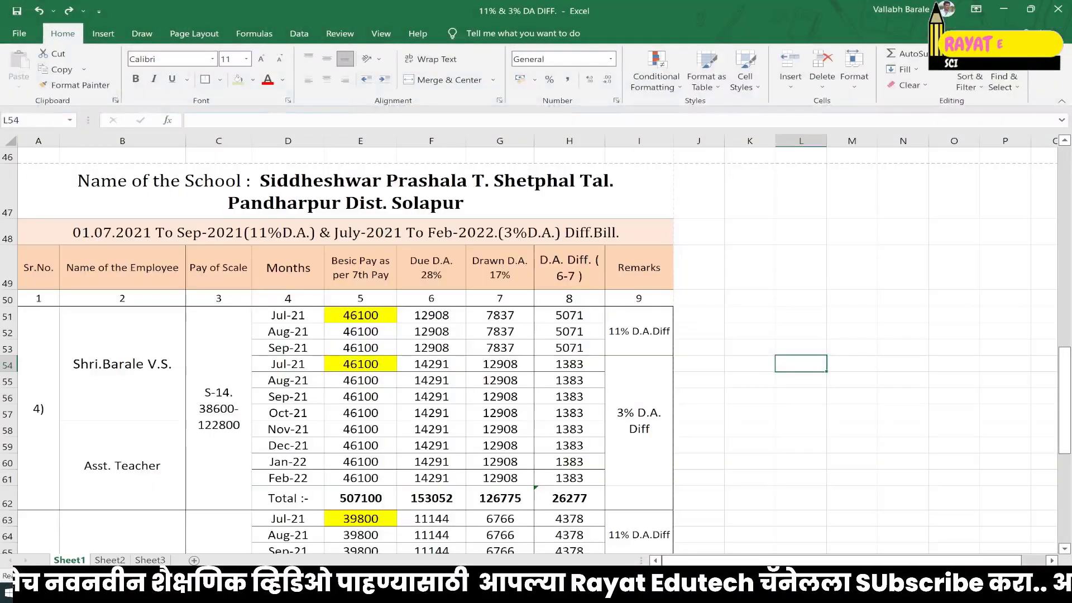
click(757, 275)
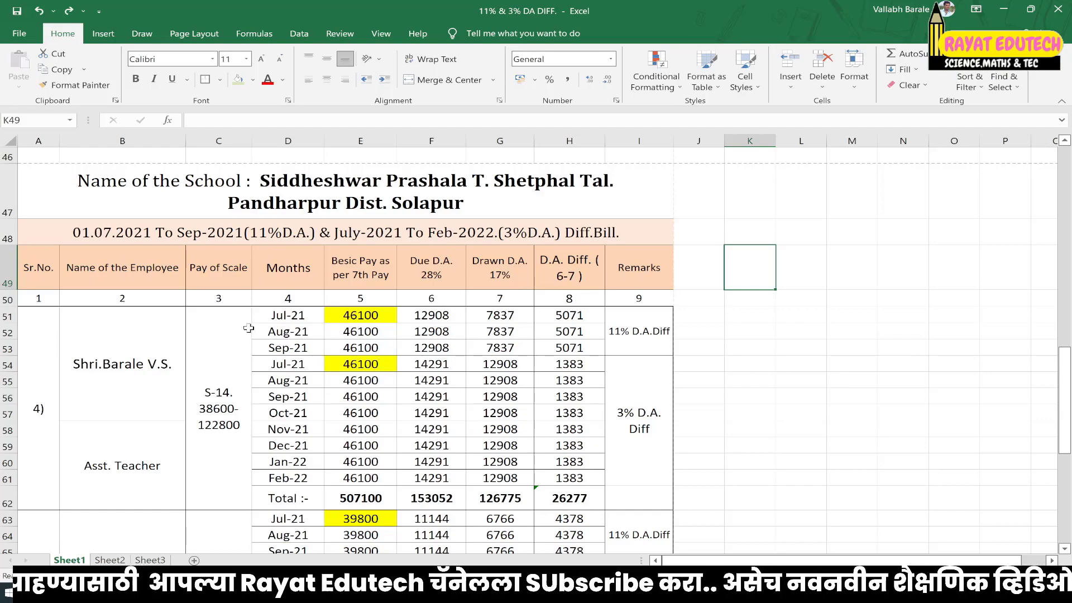
click(349, 313)
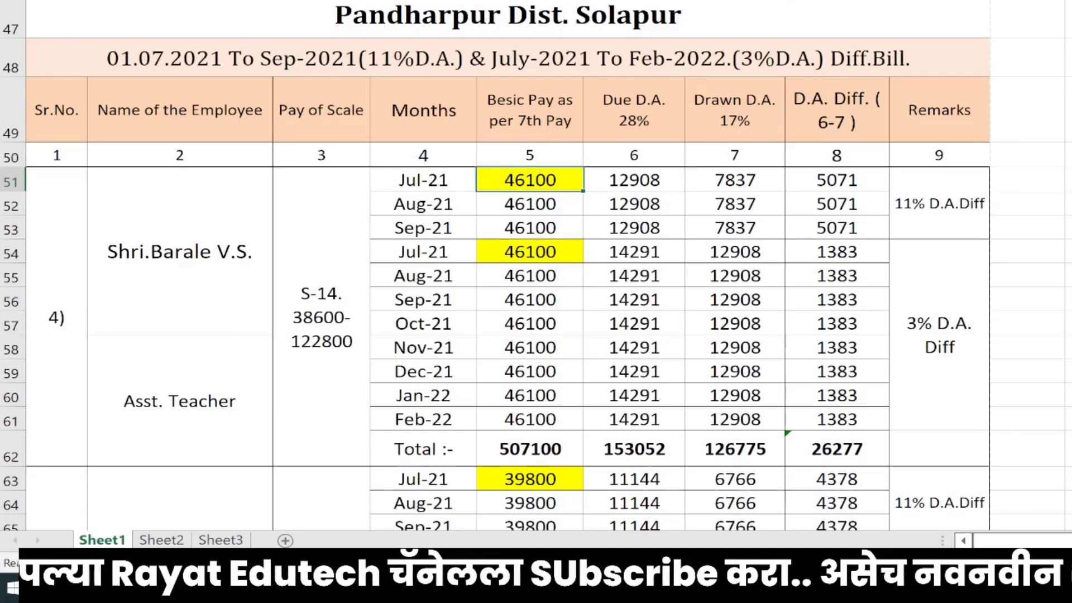
Step: Enter 52000 as the July-21 basic pay in cell E51 so all months recalculate
text(5200)
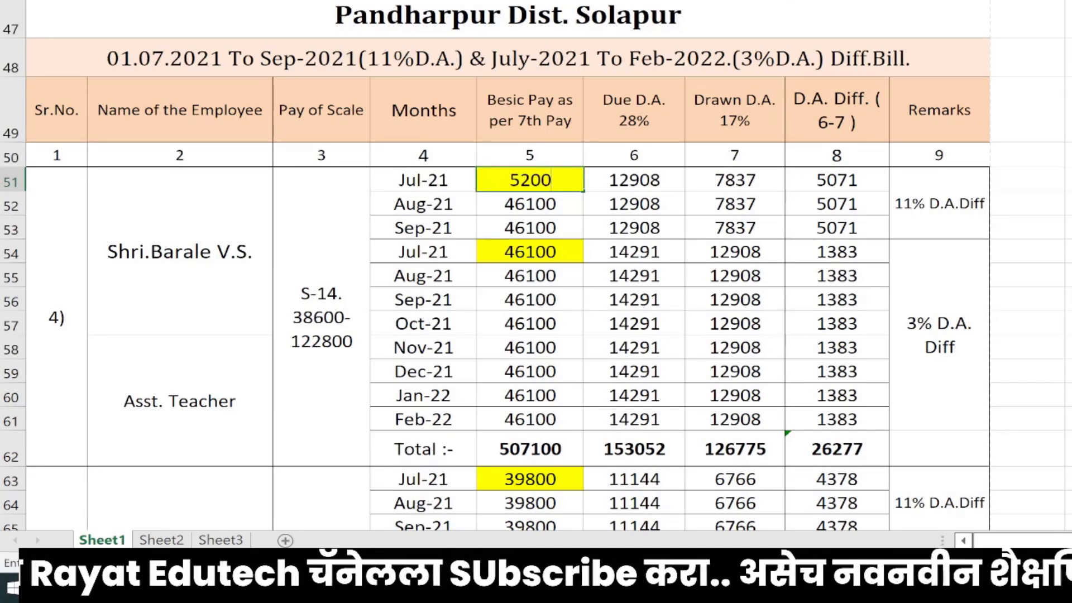
text(0)
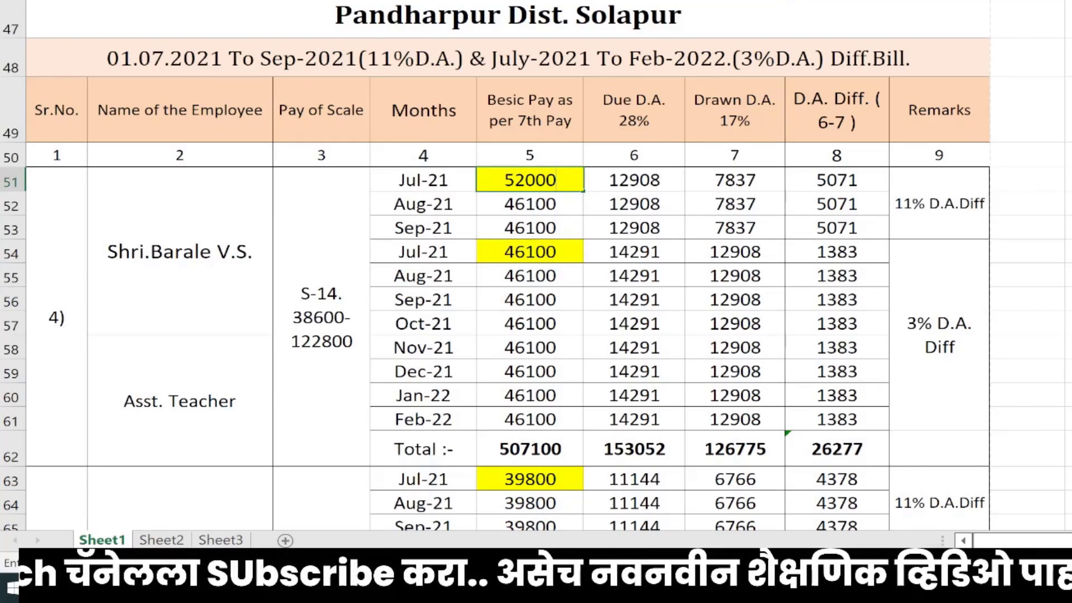
key(Return)
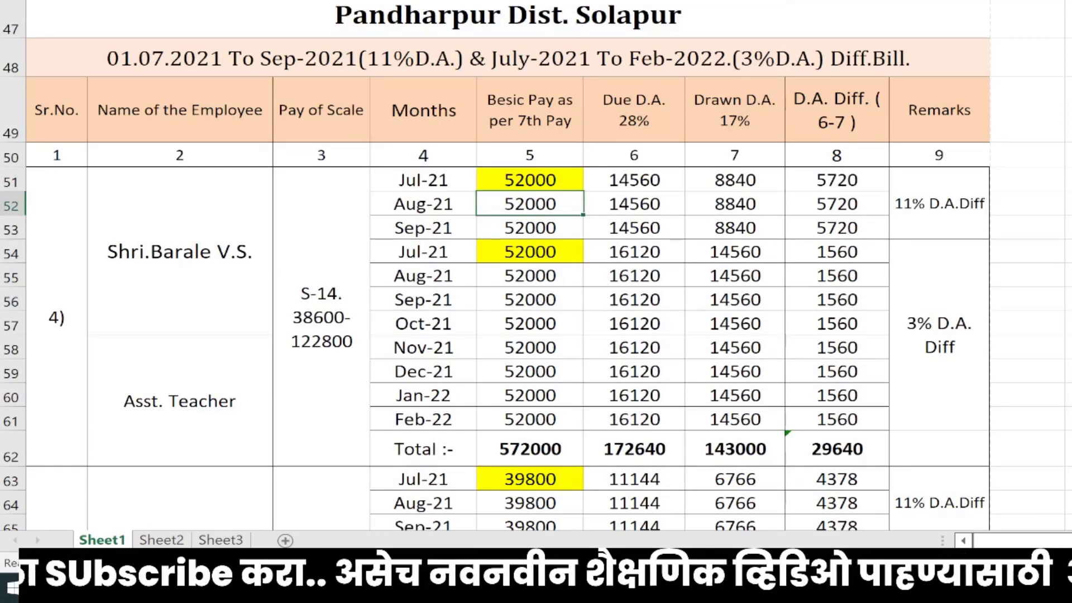
click(495, 250)
Step: Check the 11% rows' light-green shading, then fill the 3% DA rows D54:I61 light blue
mouse_move(416, 179)
mouse_down()
mouse_move(518, 220)
mouse_move(922, 221)
mouse_up()
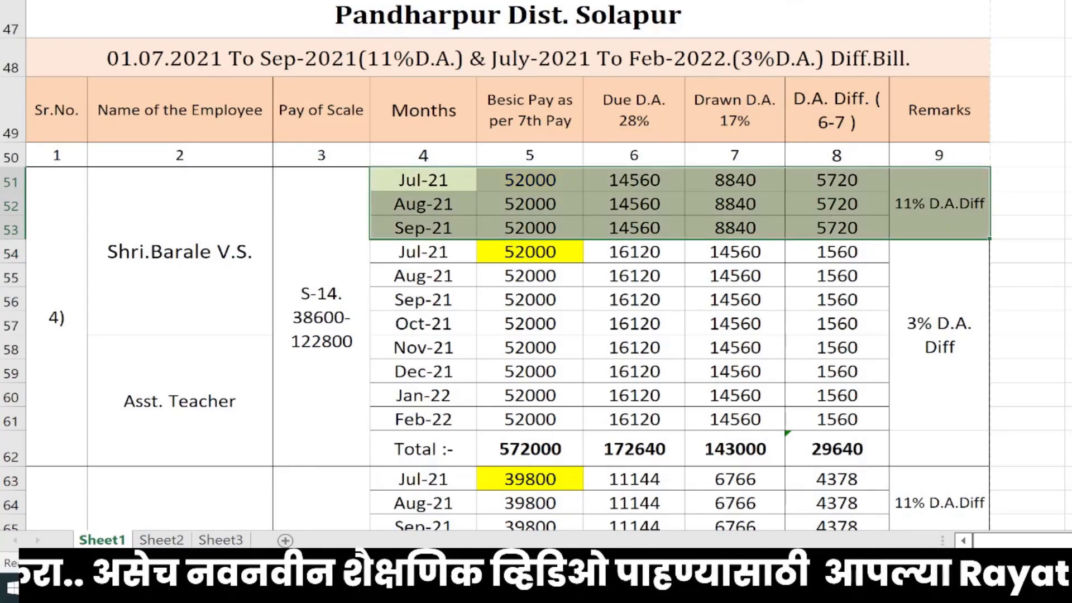
click(773, 352)
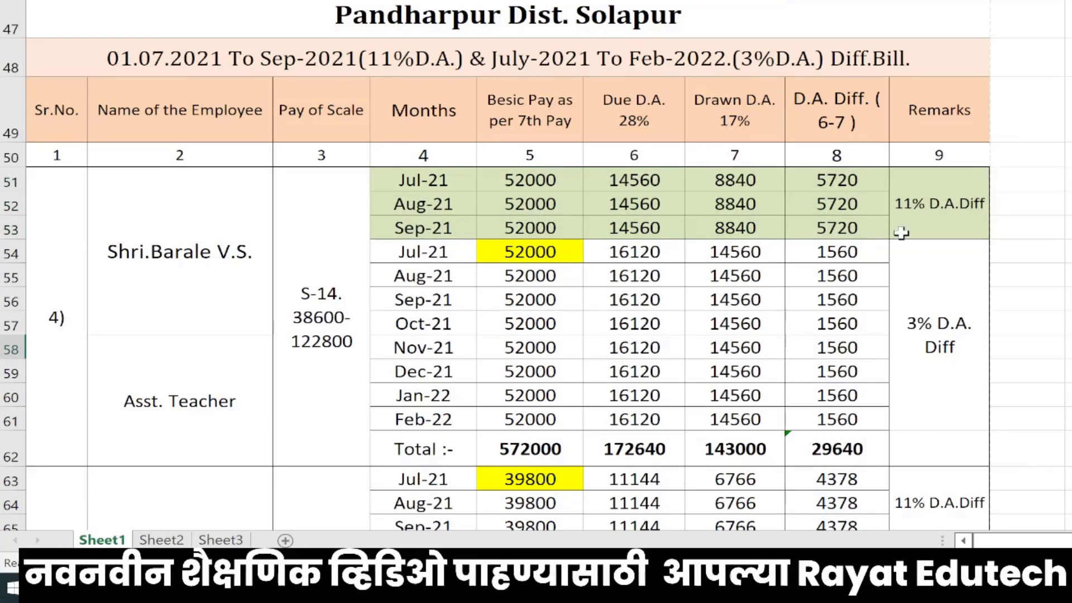
mouse_move(416, 254)
mouse_down()
mouse_move(472, 403)
mouse_move(941, 423)
mouse_up()
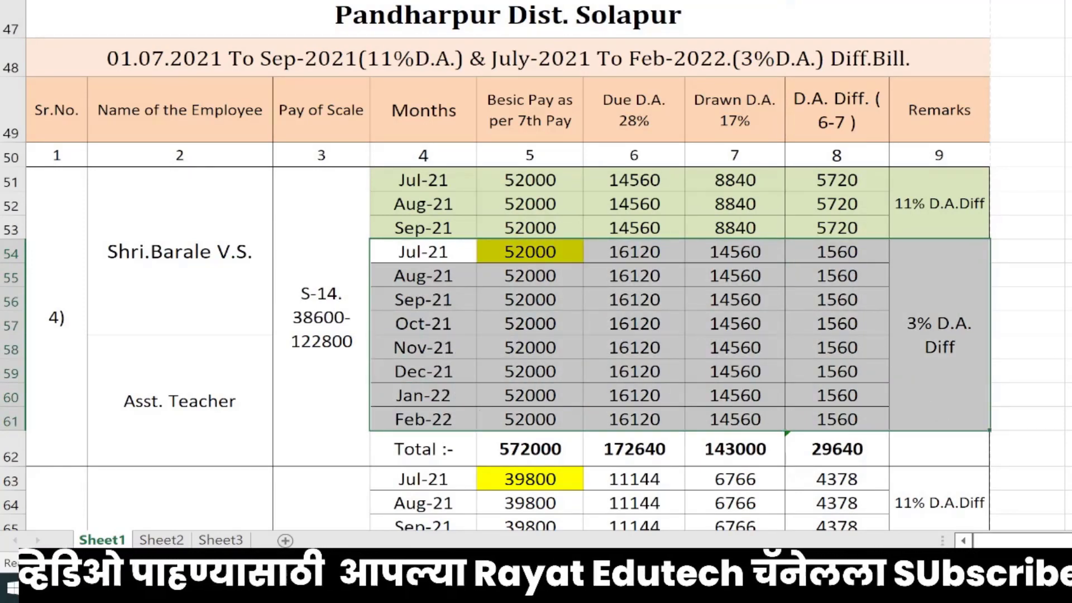
key(alt+h)
key(h)
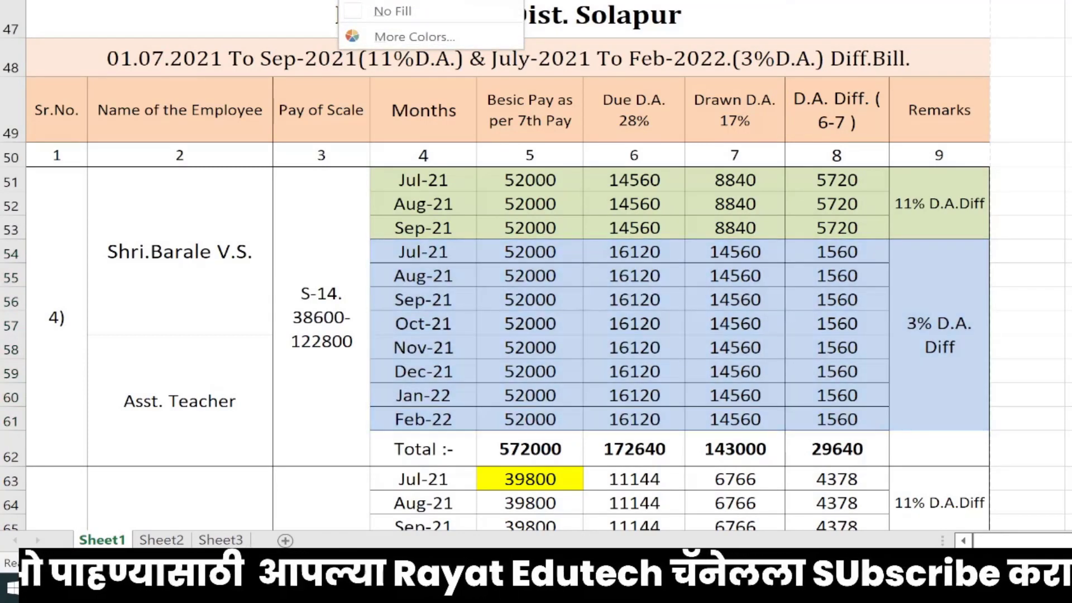
key(Return)
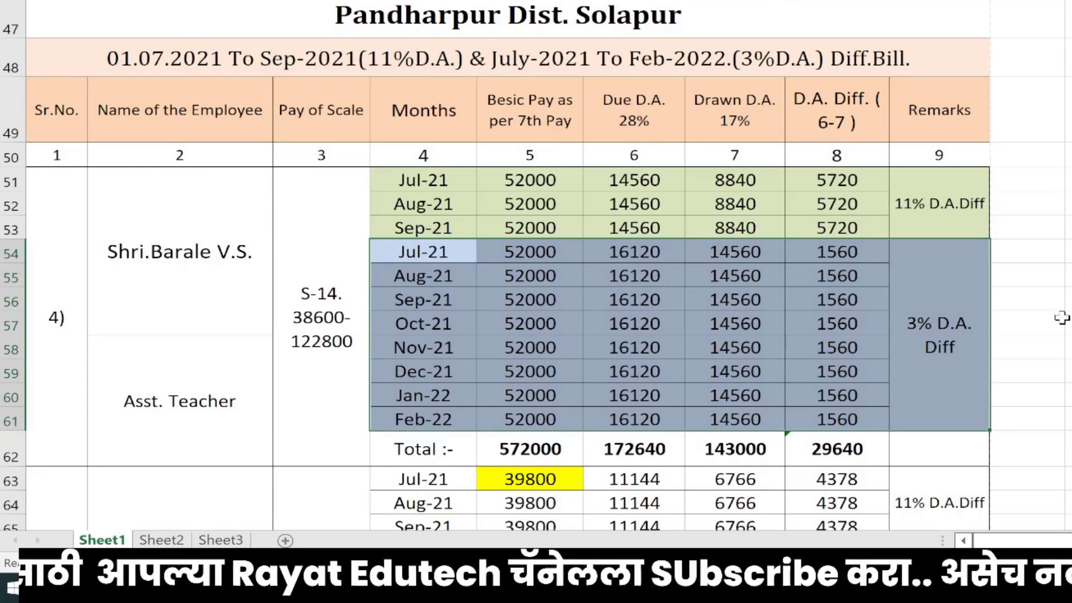
click(1061, 317)
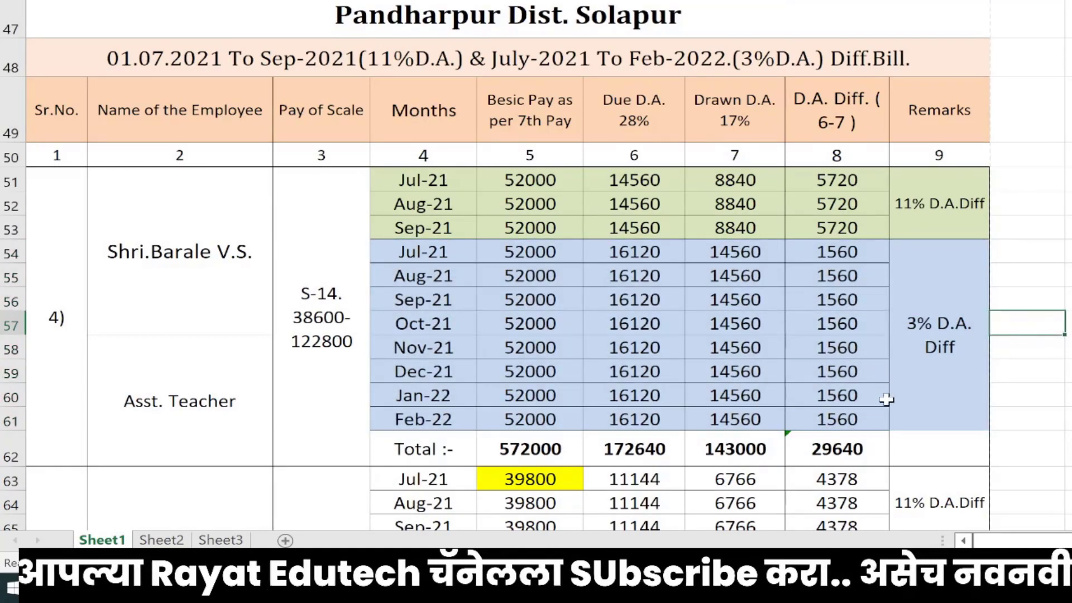
scroll(536, 279, down, 4)
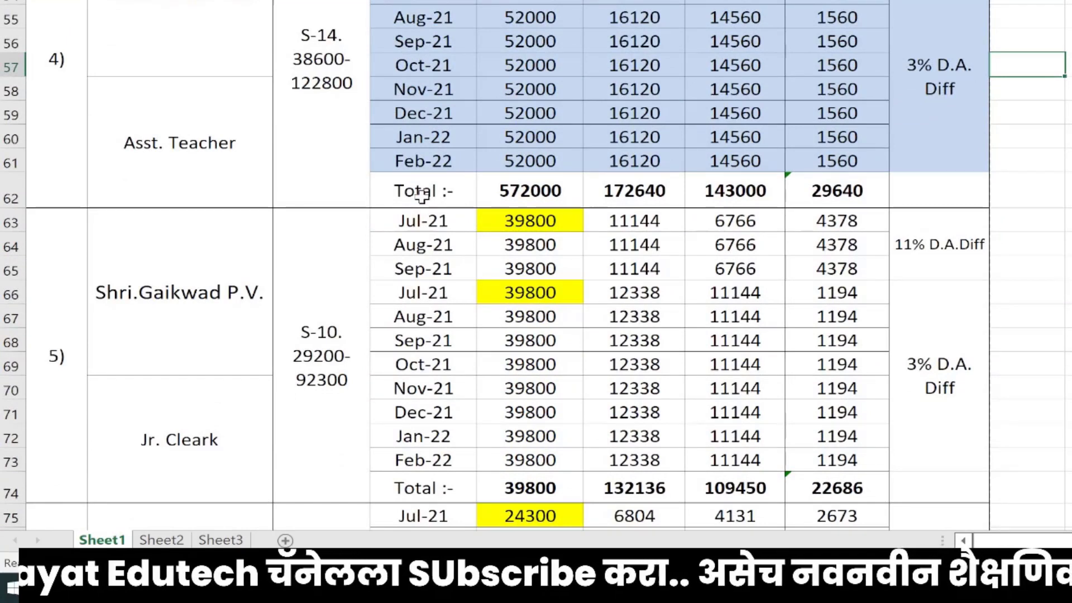
Step: Make the Total row figures in D62:H62 green
drag(423, 194, 835, 191)
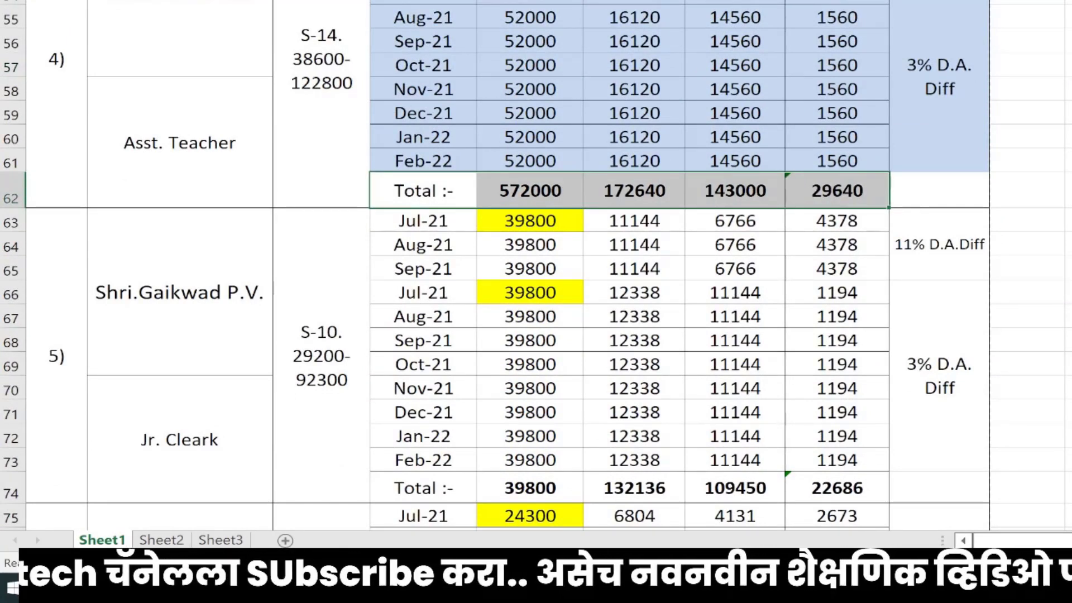
click(396, 1)
click(489, 17)
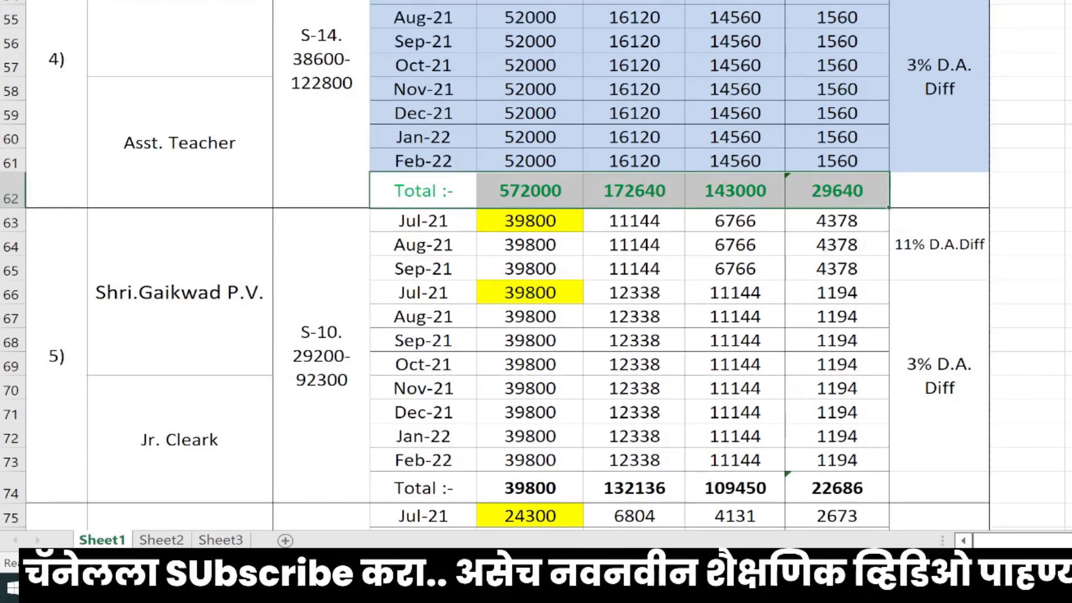
Step: Give the 29640 total cell H62 a black fill
click(829, 192)
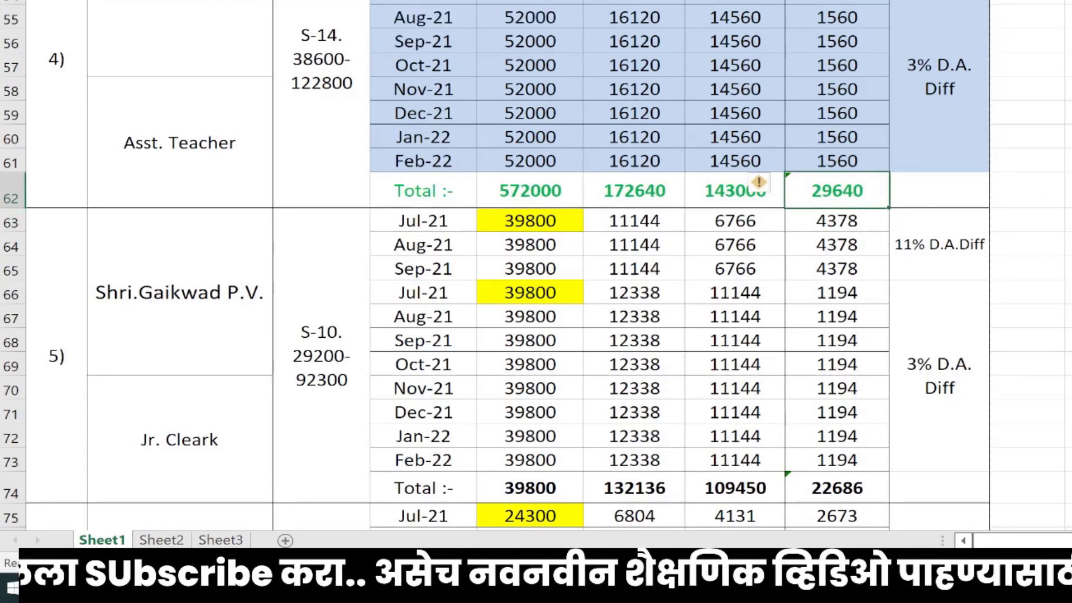
click(358, 1)
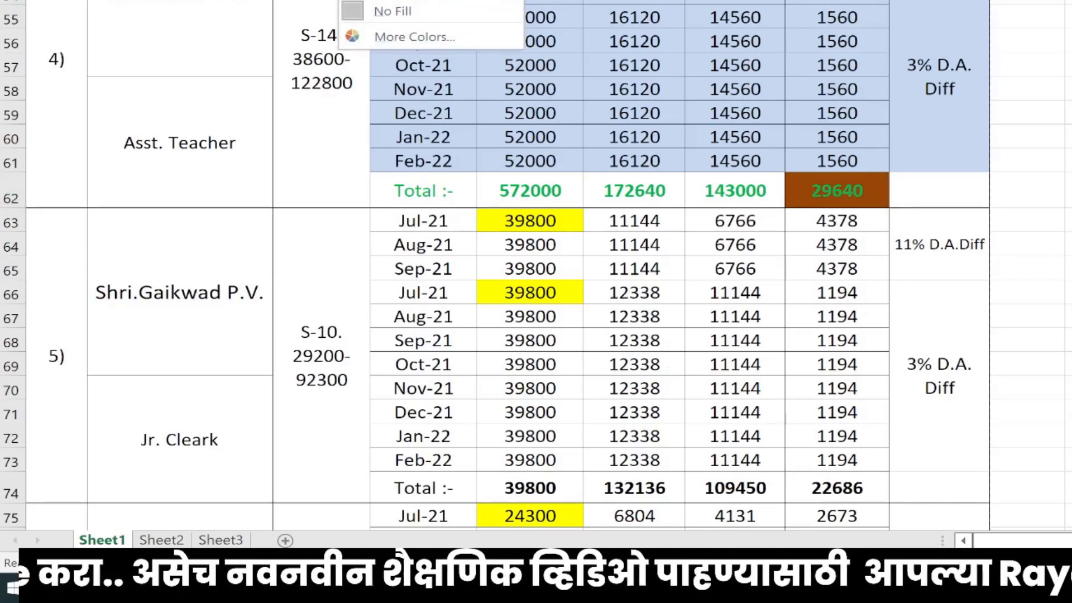
click(351, 0)
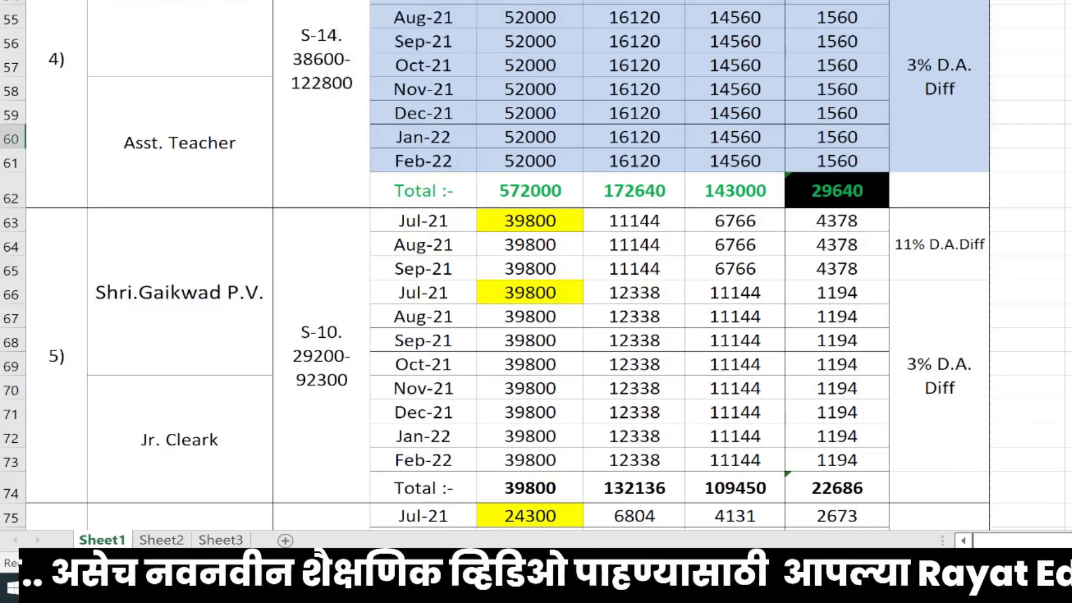
scroll(915, 400, up, 4)
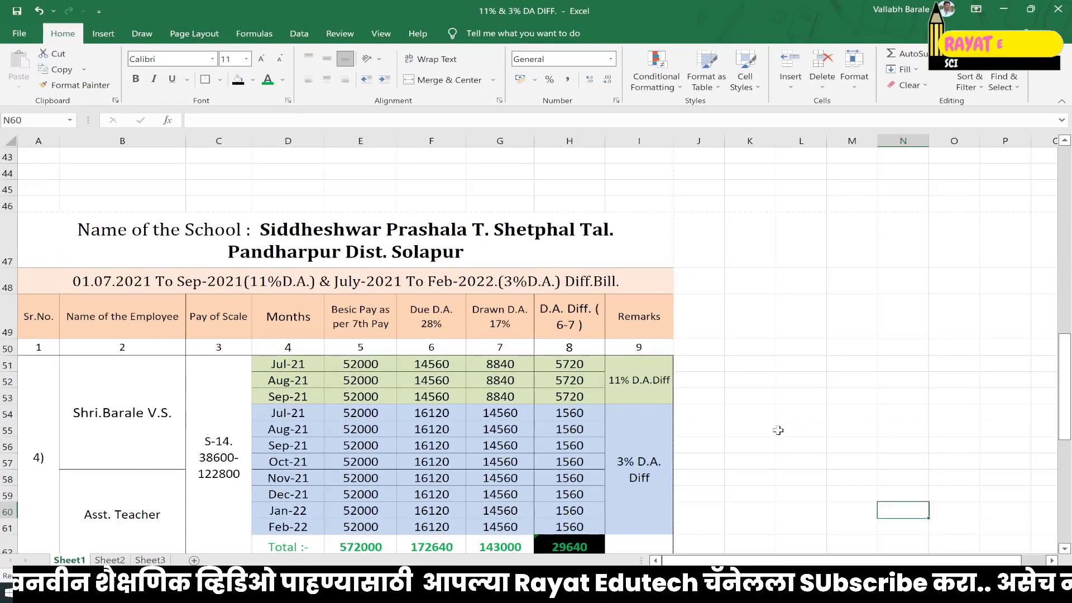
scroll(778, 430, down, 6)
scroll(778, 430, down, 2)
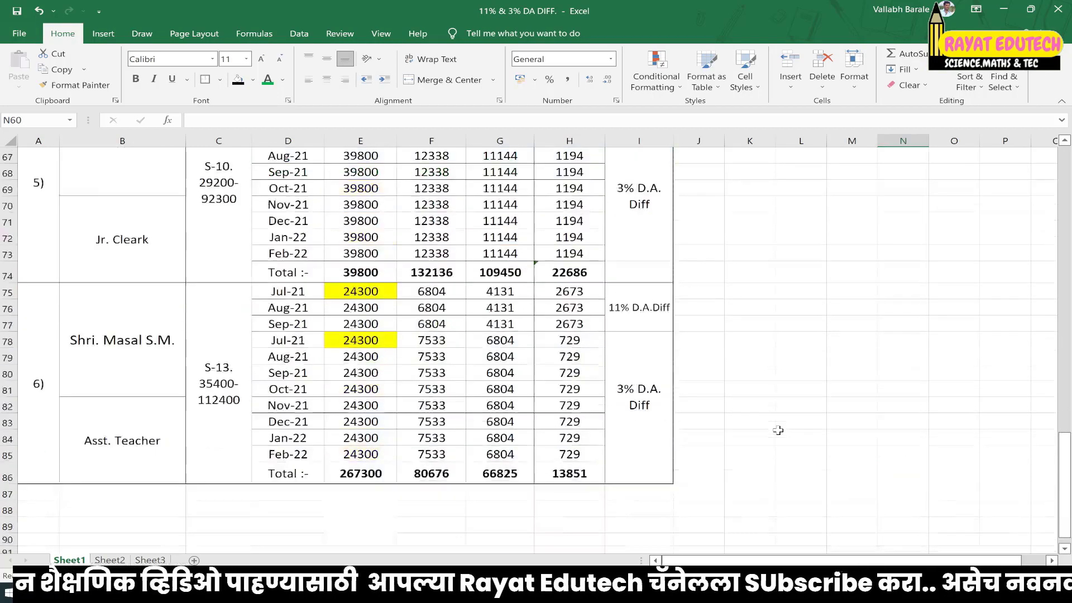
scroll(778, 430, down, 3)
scroll(778, 430, up, 6)
scroll(778, 429, down, 3)
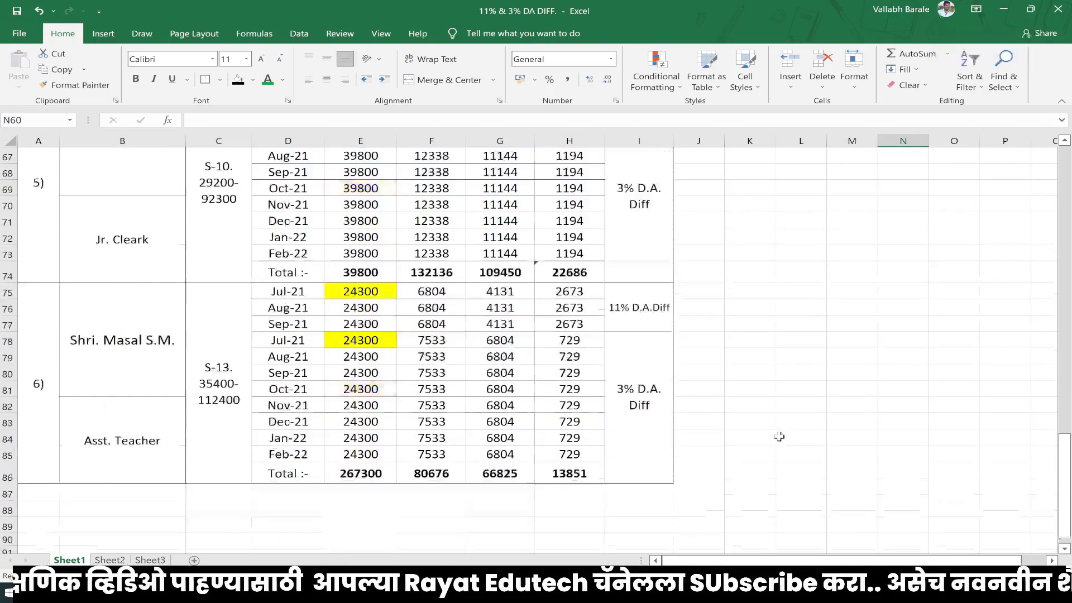
scroll(778, 429, up, 3)
scroll(778, 430, up, 1)
scroll(779, 435, up, 3)
scroll(780, 437, up, 2)
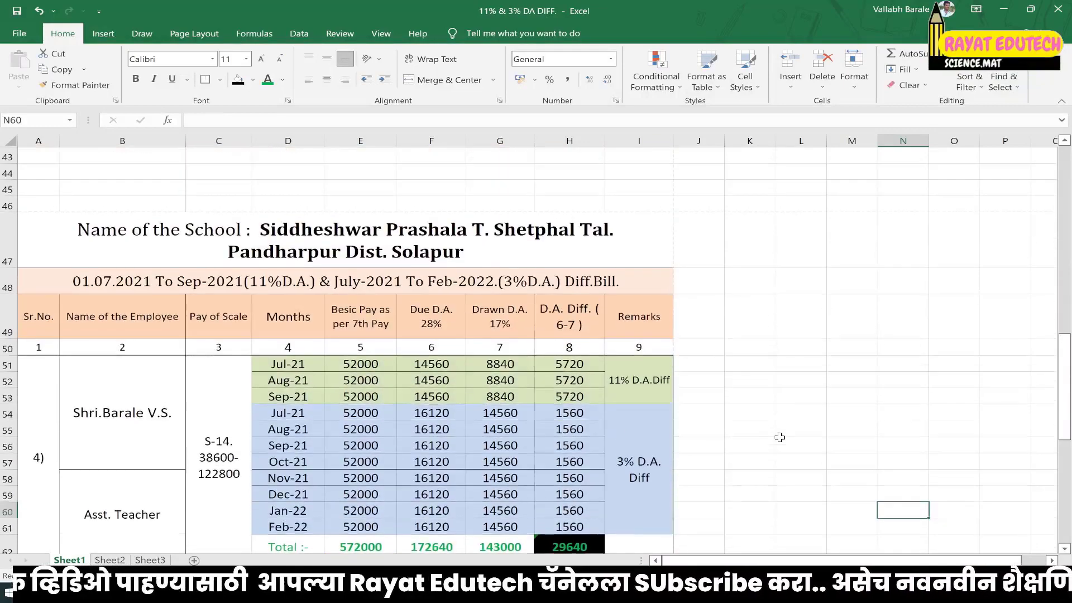
mouse_move(42, 226)
mouse_down()
mouse_move(673, 533)
mouse_move(658, 475)
mouse_up()
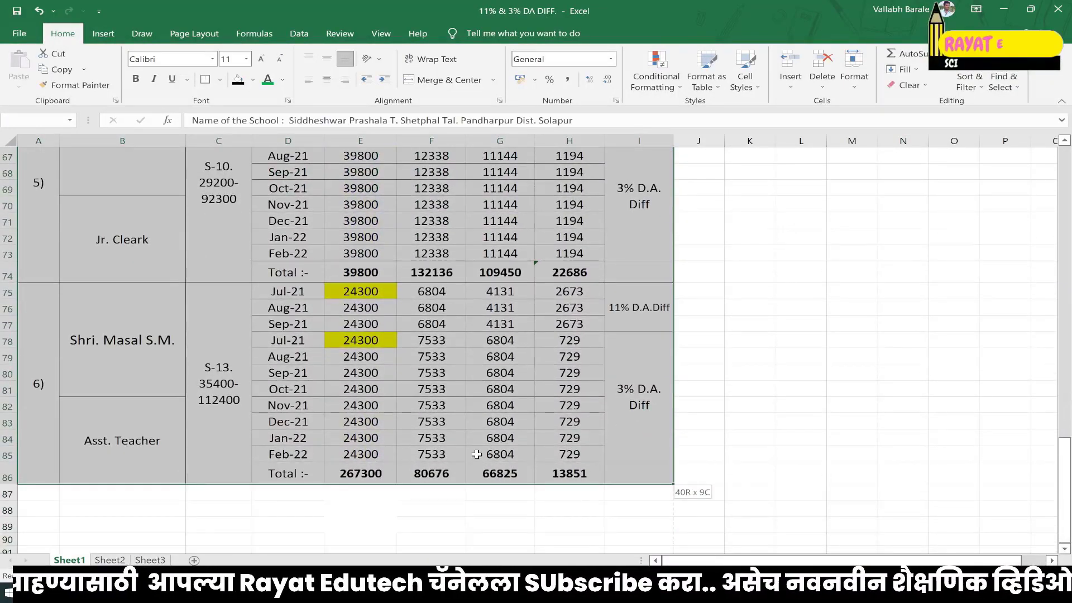
key(ctrl+c)
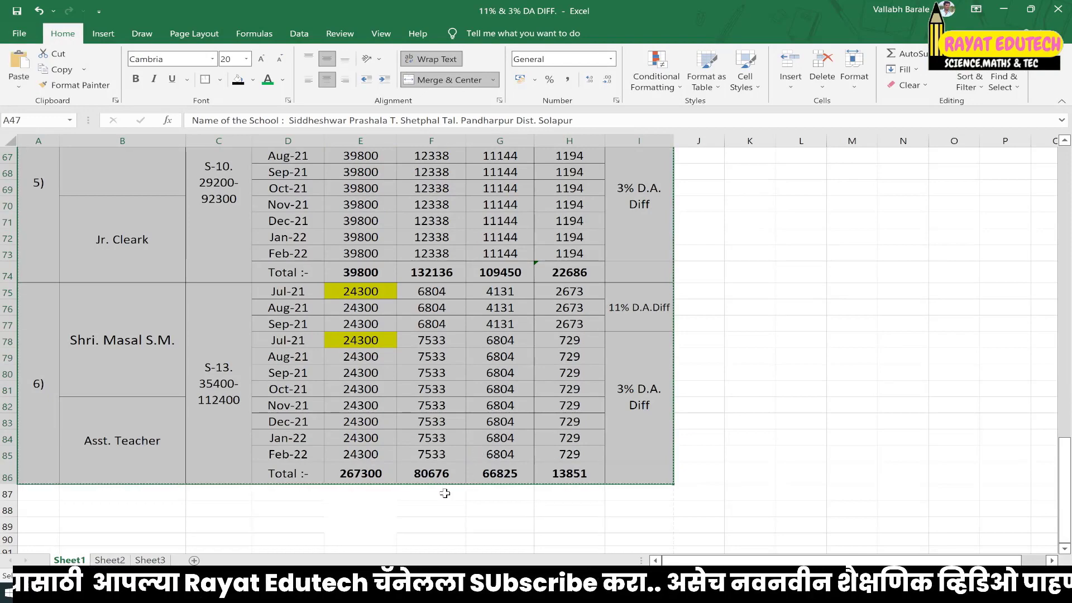
click(44, 511)
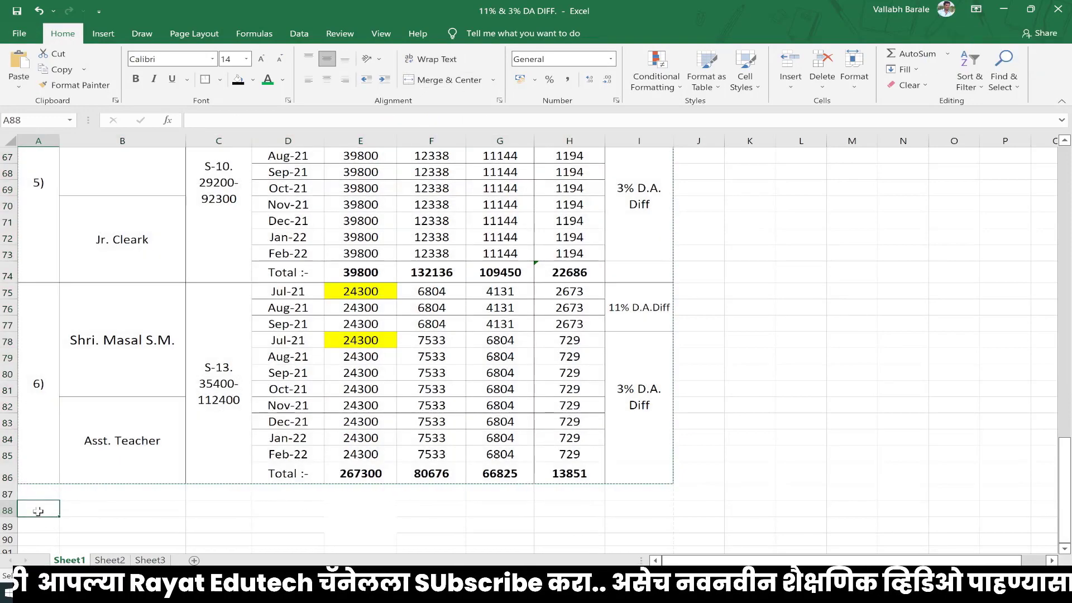
key(ctrl+v)
click(750, 473)
scroll(633, 462, down, 3)
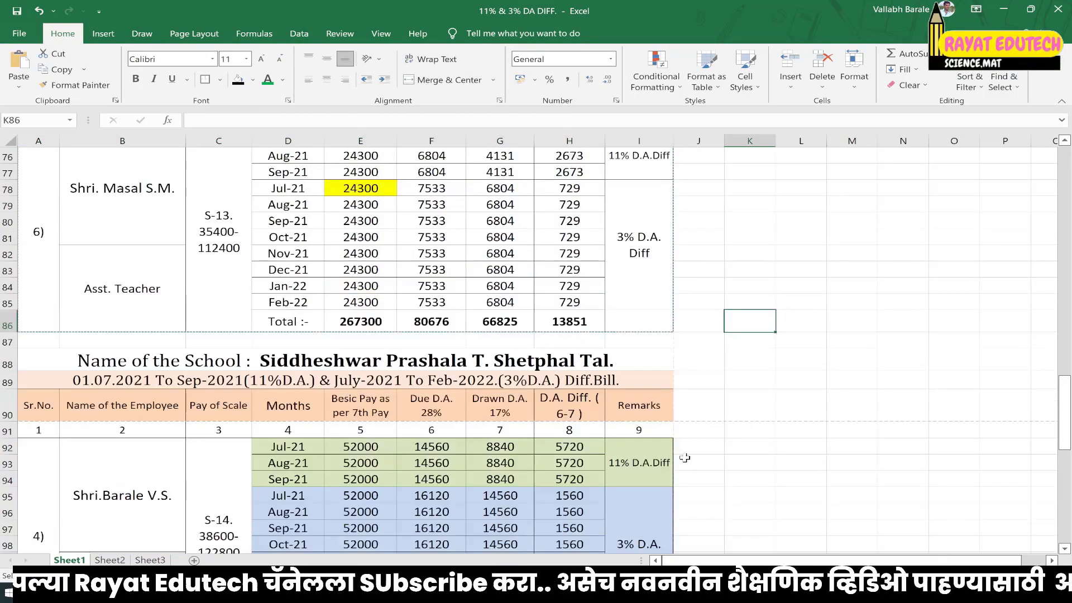
scroll(634, 462, down, 1)
scroll(181, 525, down, 5)
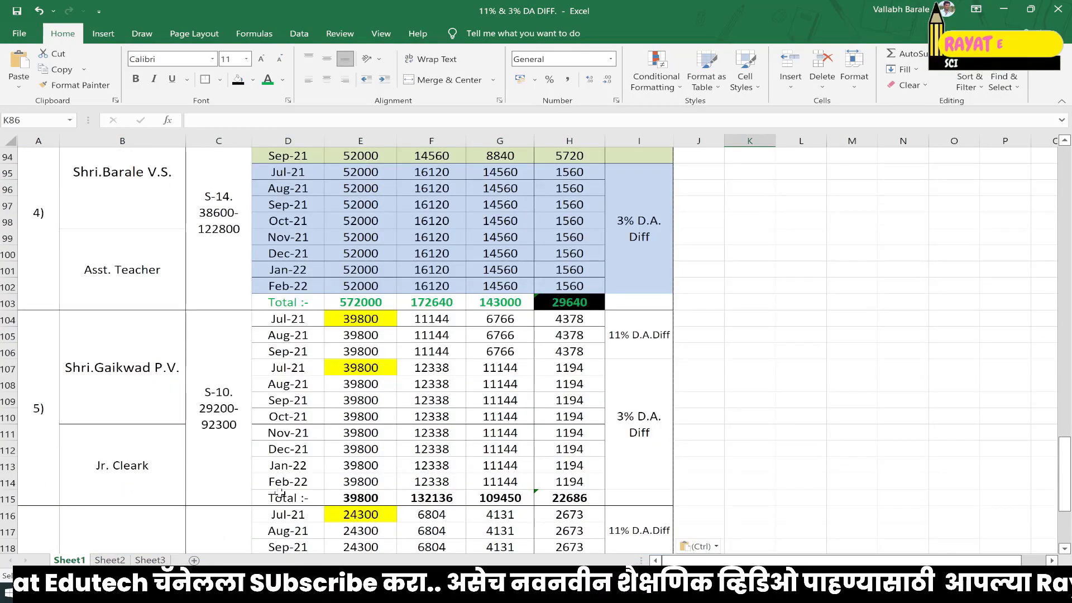
key(ctrl+z)
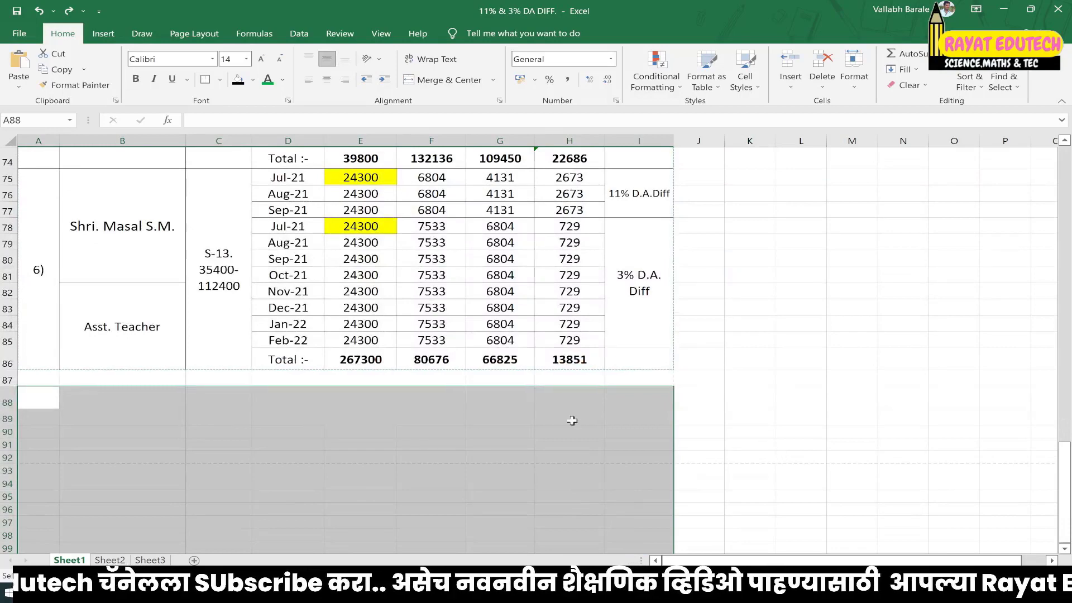
click(725, 389)
scroll(726, 389, up, 1)
scroll(726, 388, up, 2)
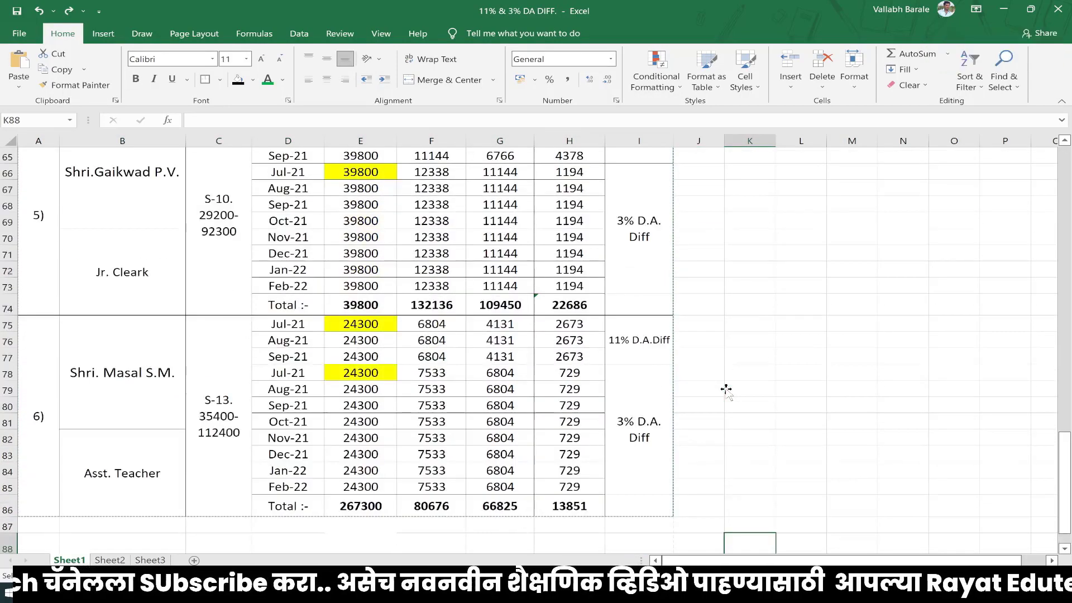
scroll(725, 388, up, 2)
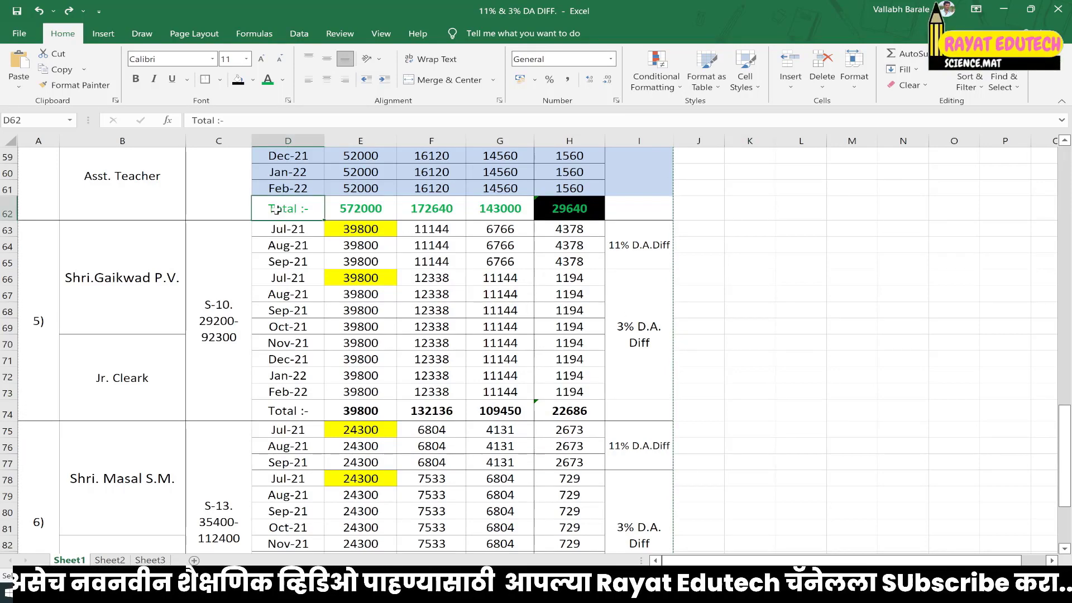
Step: Fill cells D62:G62 black to match the 29640 total cell
drag(278, 210, 500, 209)
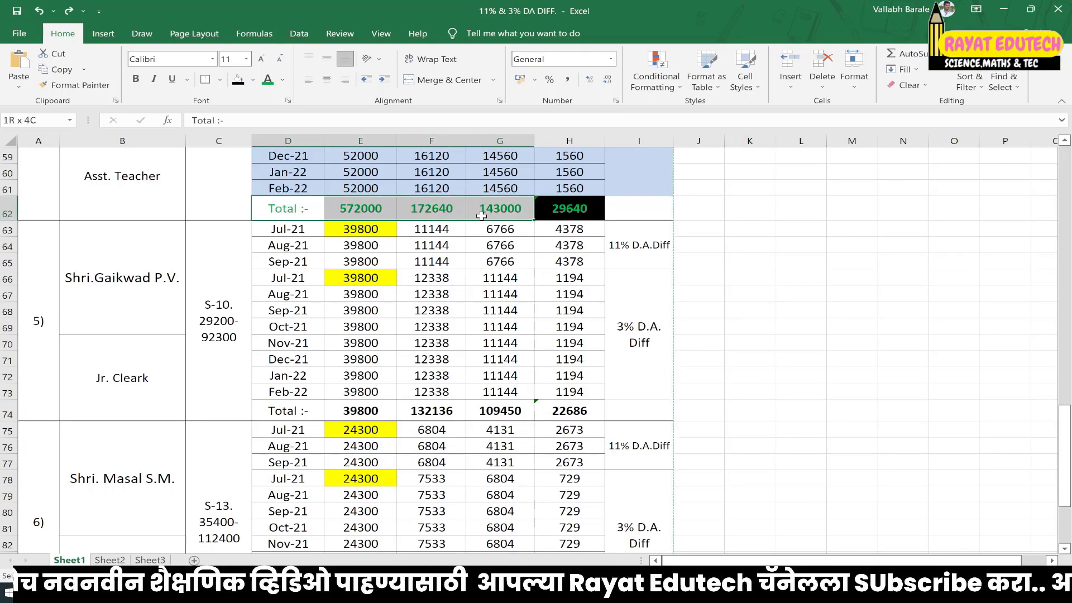
click(238, 80)
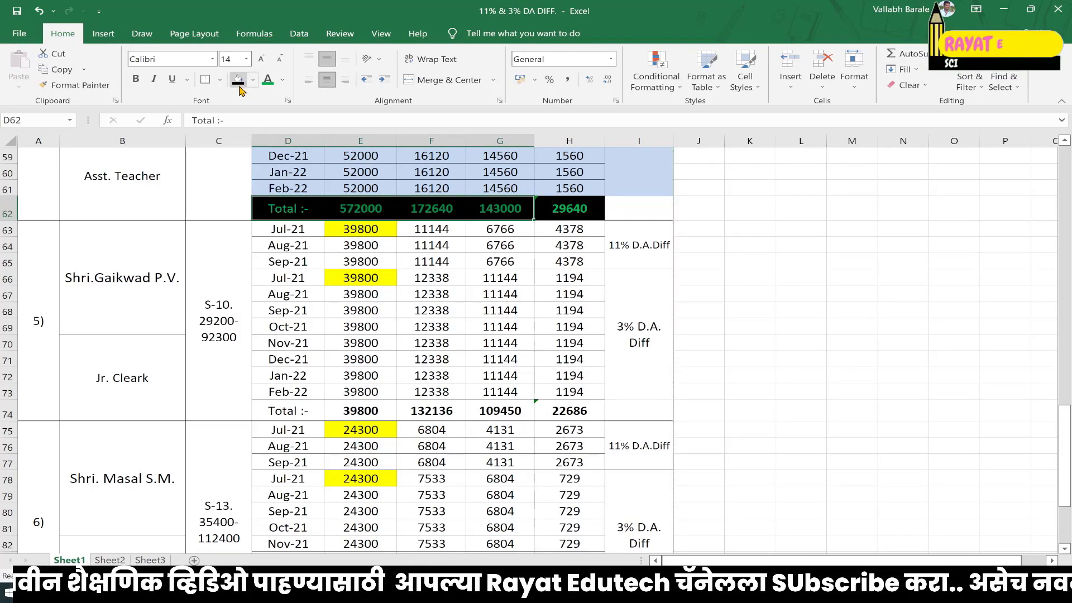
click(792, 312)
scroll(763, 317, up, 3)
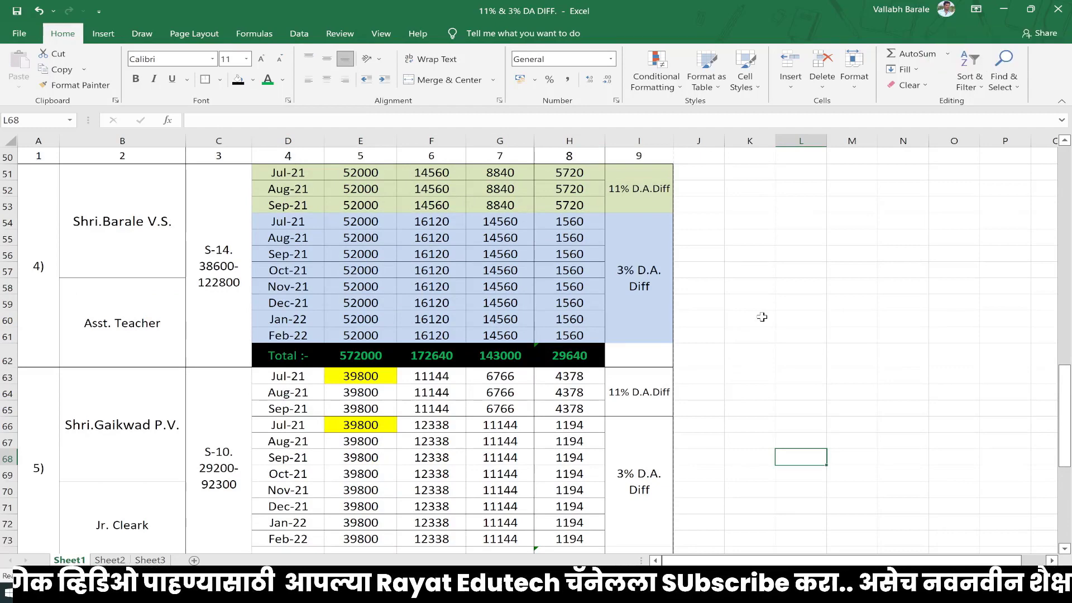
scroll(762, 317, up, 1)
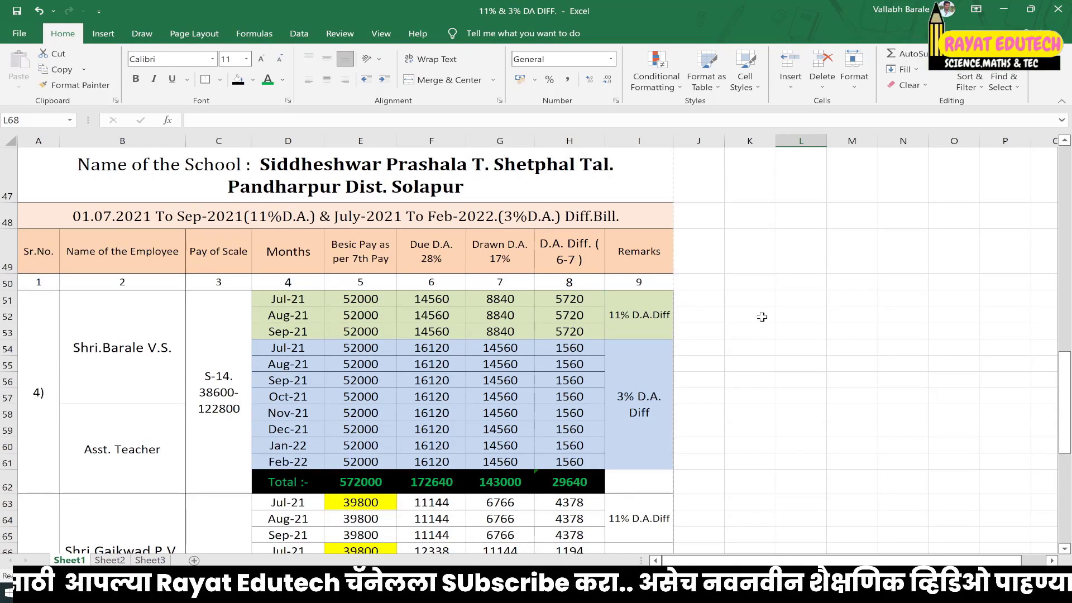
scroll(762, 316, up, 1)
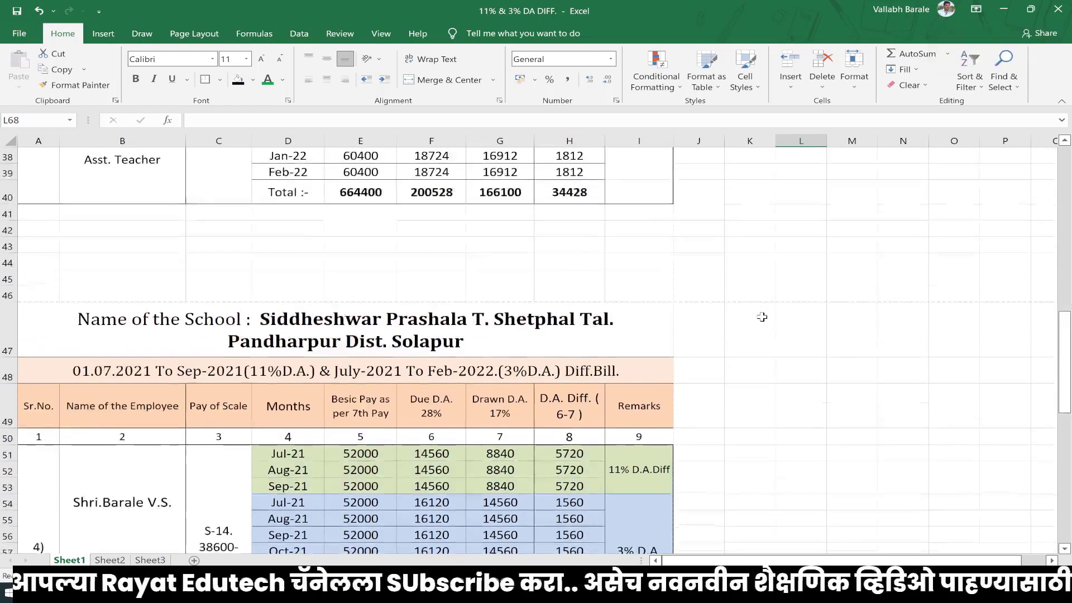
scroll(762, 316, up, 3)
scroll(762, 317, down, 4)
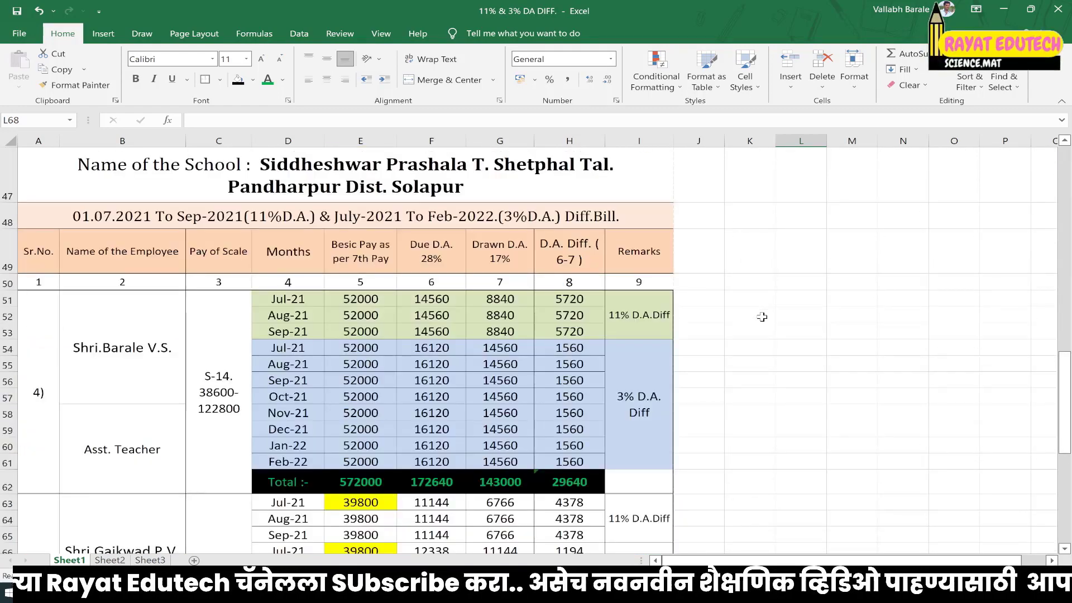